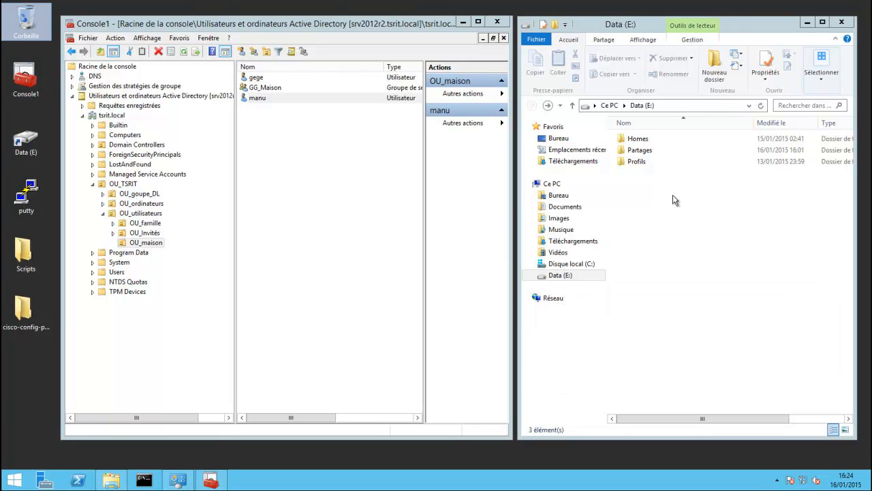
Browse into Homes and a user's home folder on E:, then return to the drive root.
double_click(637, 139)
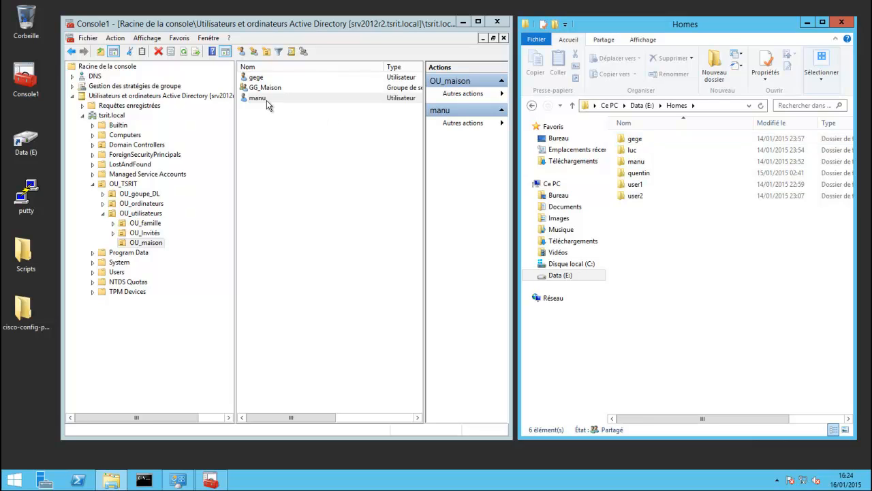
double_click(637, 162)
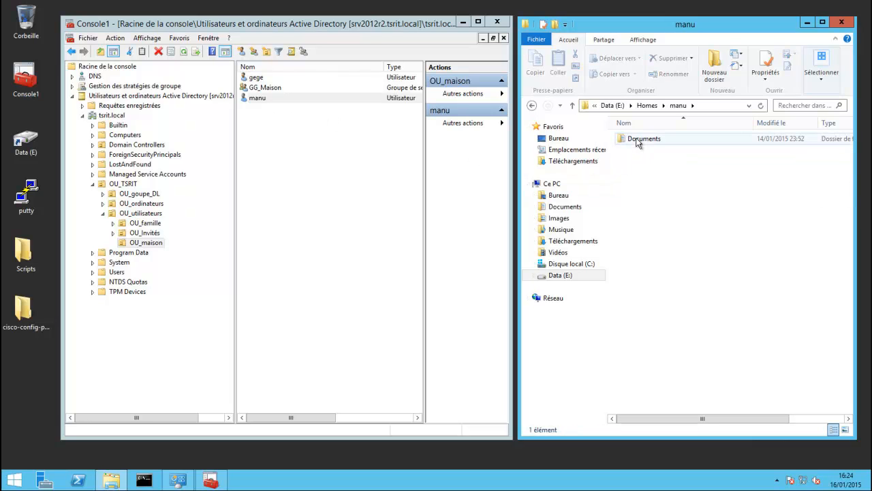
click(532, 106)
click(533, 106)
Create a new folder named test on drive E:.
right_click(634, 213)
mouse_move(715, 332)
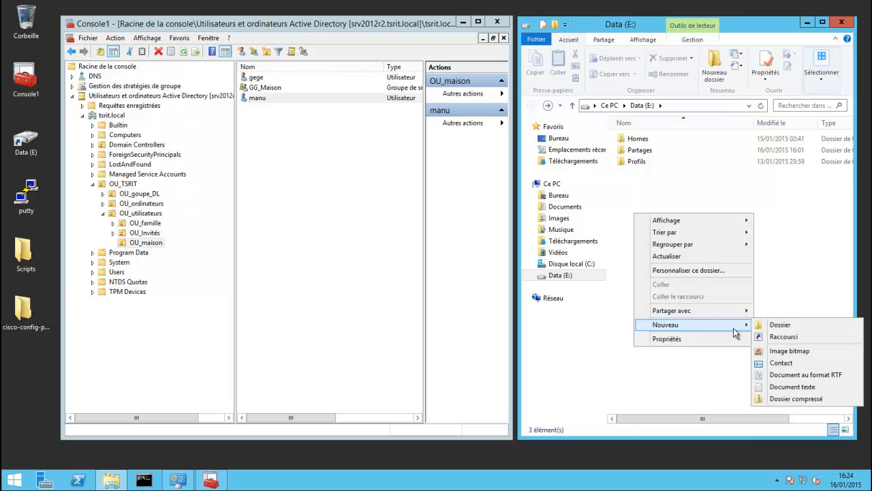
click(769, 326)
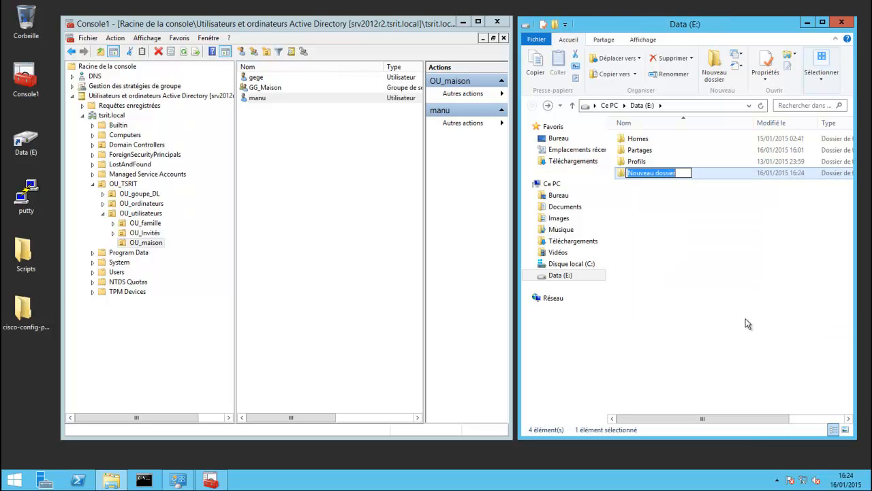
text(test)
click(707, 298)
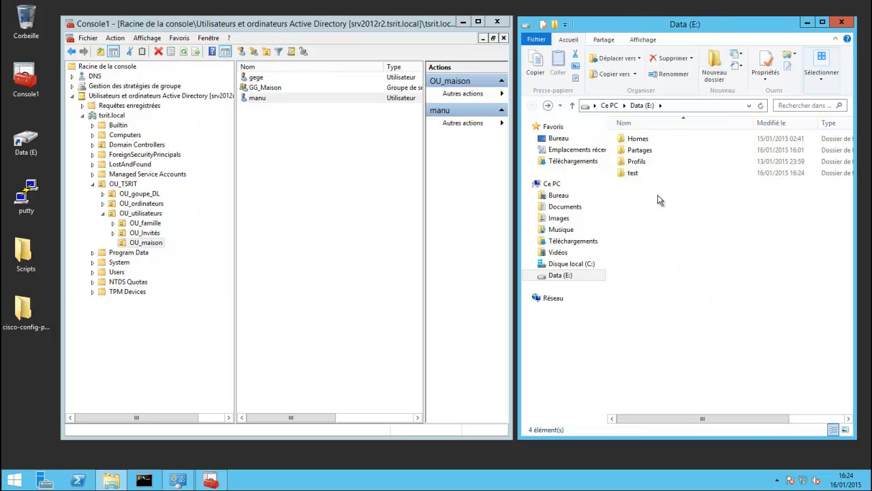
Share test as hidden share test$ with Full Control for Everyone.
right_click(633, 173)
click(675, 339)
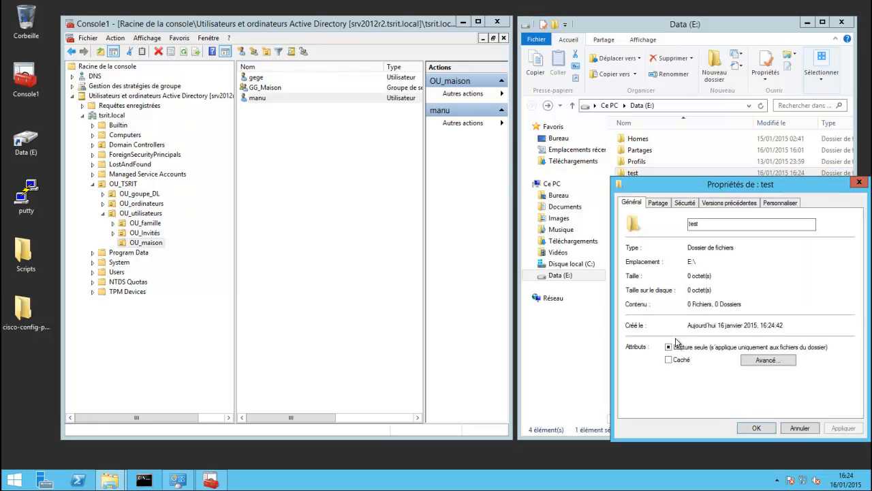
click(662, 202)
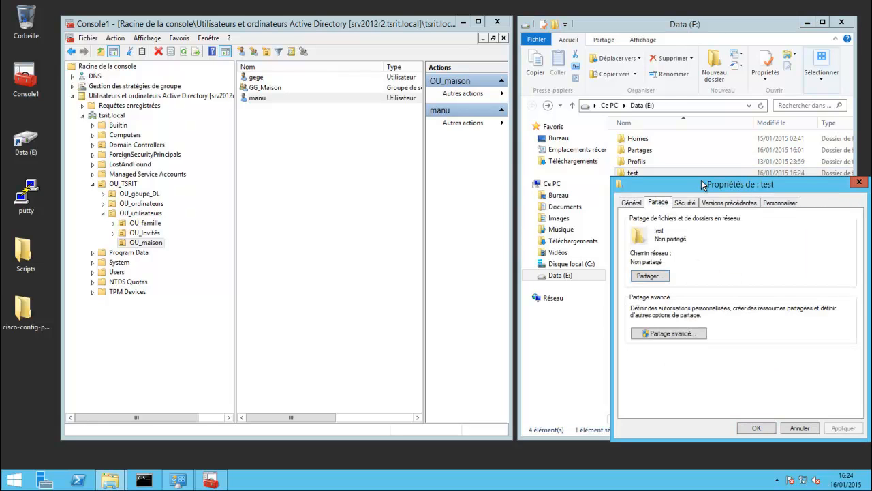
drag(700, 180, 683, 149)
click(651, 303)
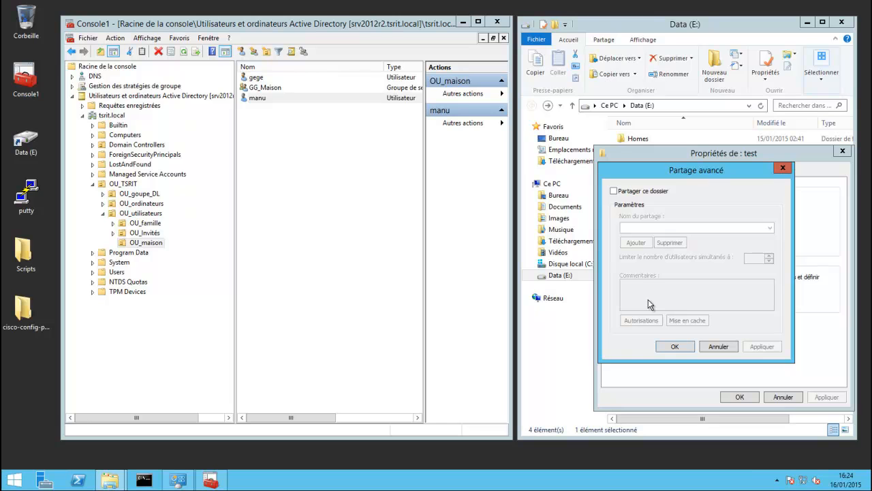
click(614, 191)
click(648, 227)
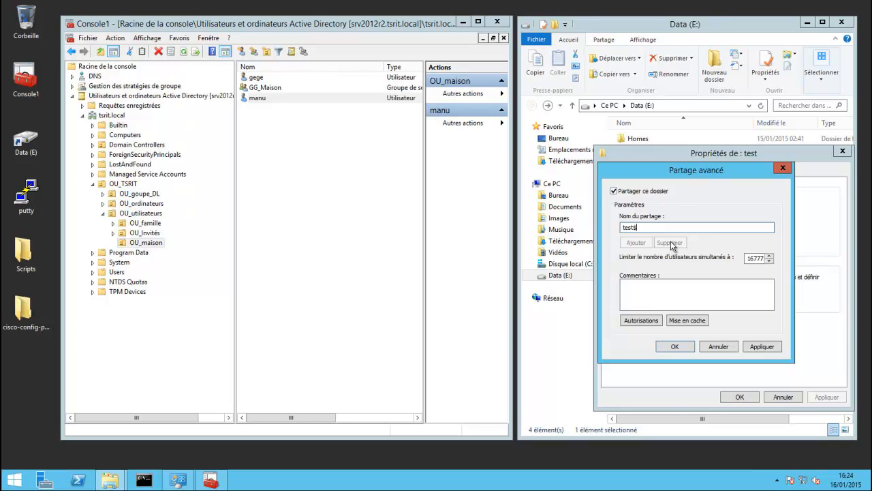
click(640, 320)
click(741, 314)
click(786, 407)
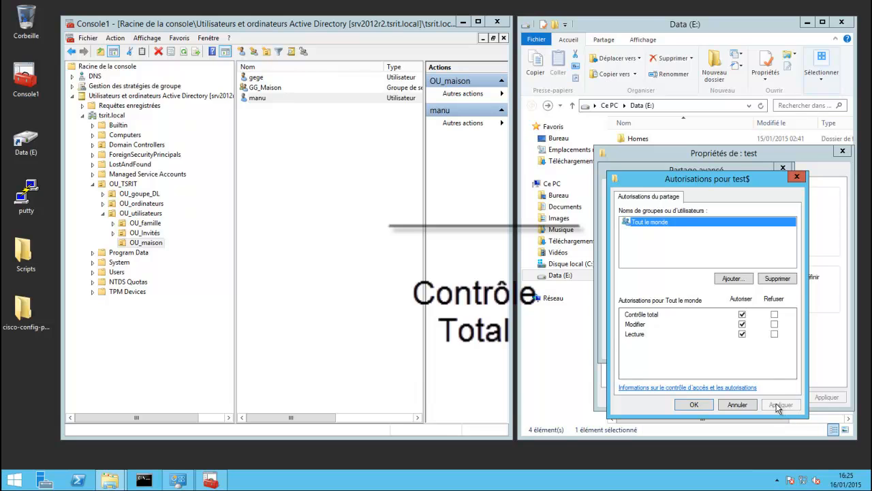
click(694, 404)
Disable inheritance on test, converting to explicit entries, and remove Utilisateurs' Read & Execute entry.
click(674, 347)
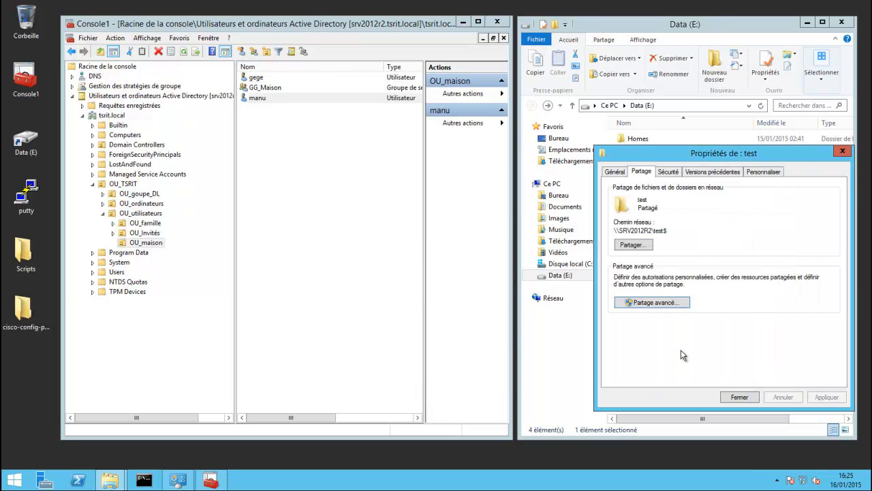
click(676, 171)
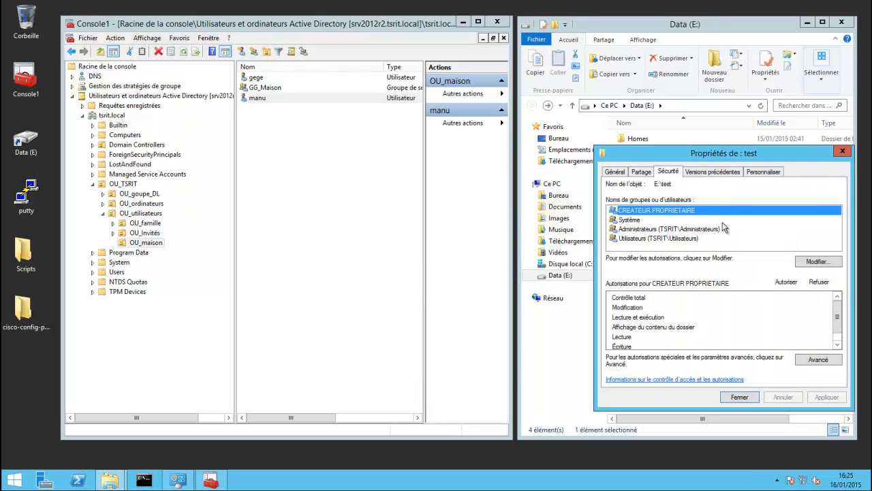
drag(667, 99, 658, 93)
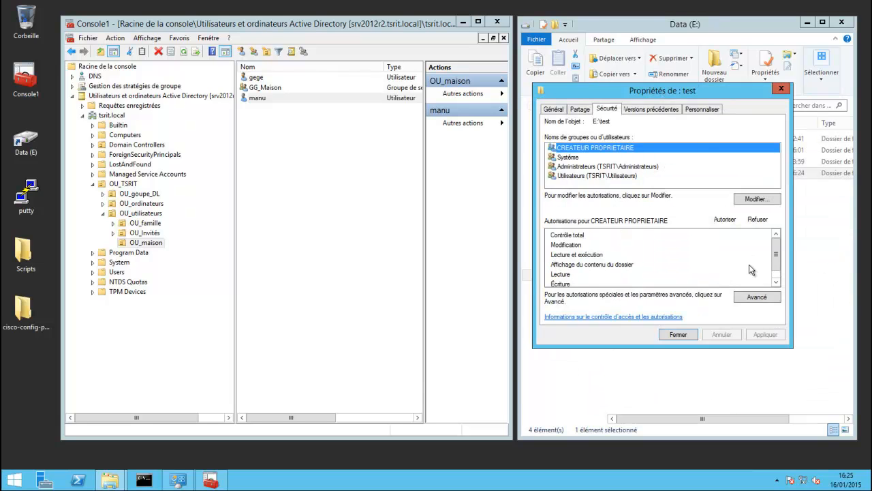
click(757, 297)
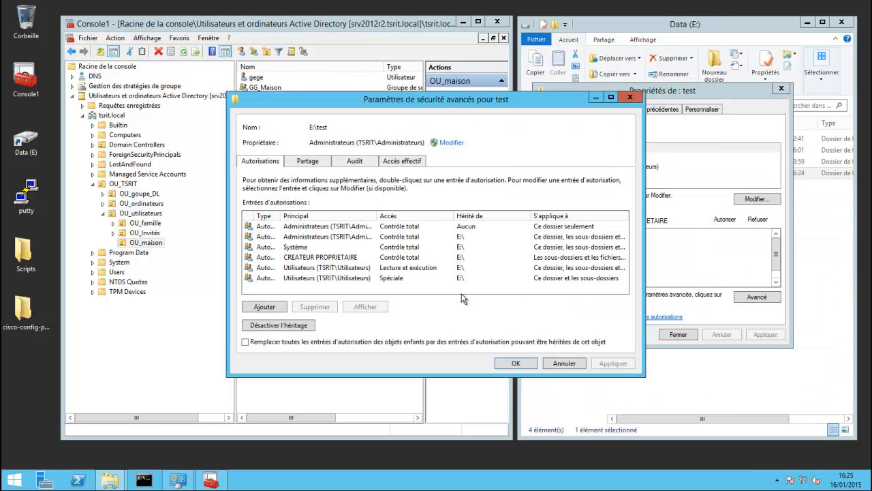
click(294, 326)
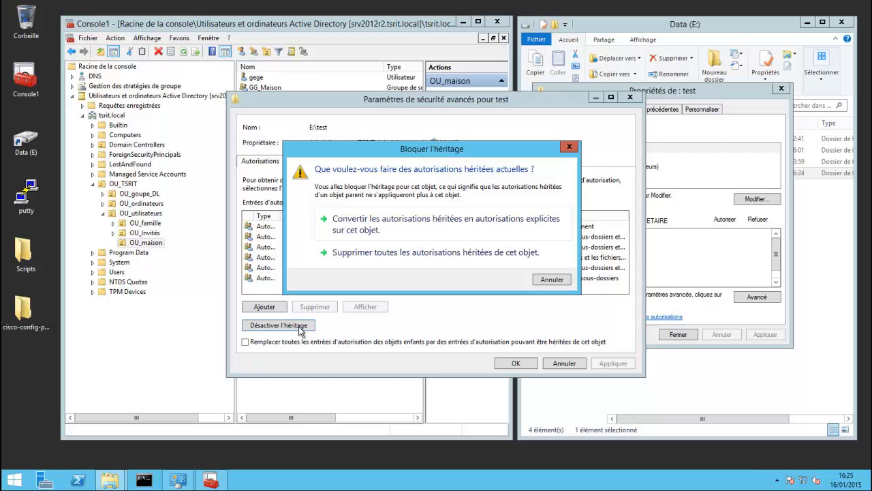
click(399, 229)
drag(399, 104, 578, 87)
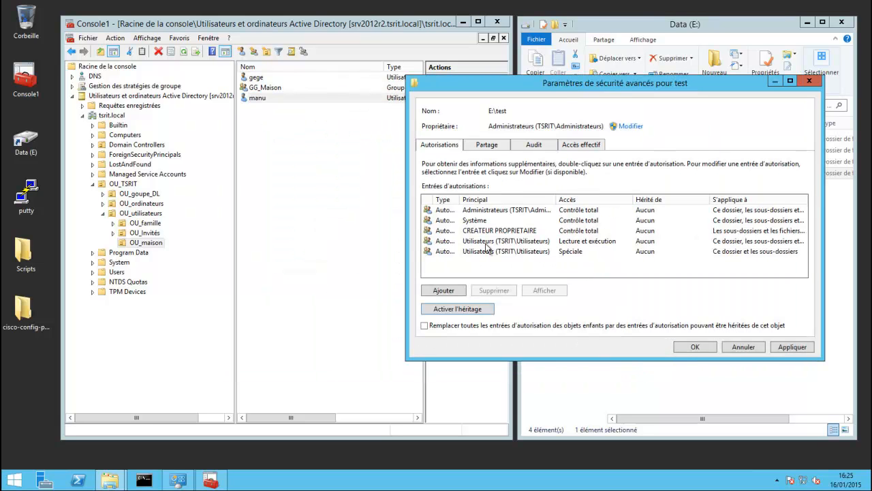
click(573, 244)
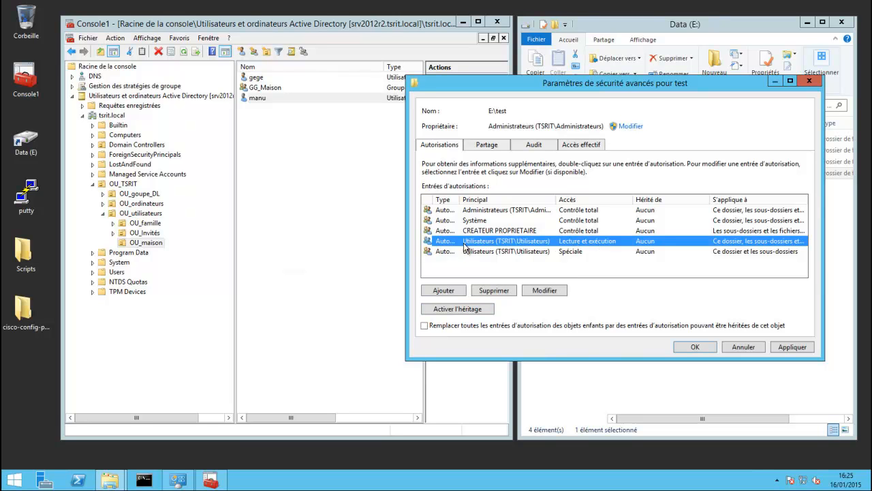
click(495, 293)
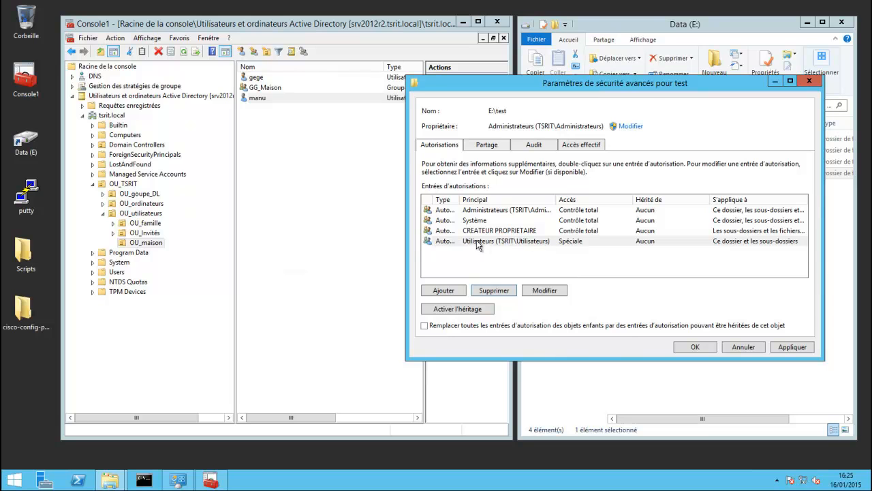
Limit Utilisateurs' special permission to Création de dossier, applied to Ce dossier seulement.
click(485, 243)
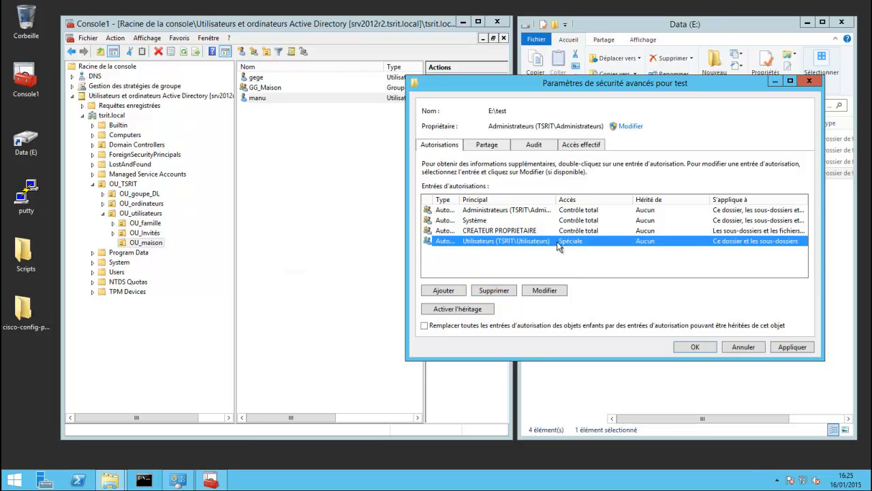
click(544, 292)
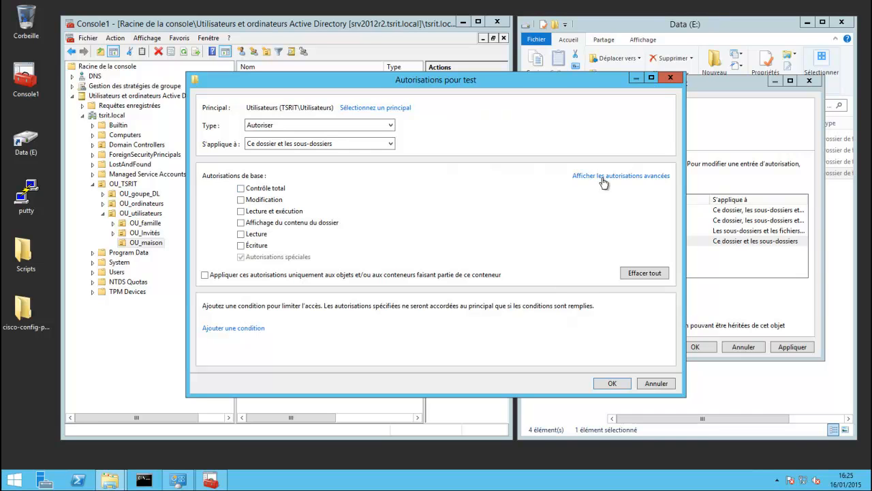
click(646, 176)
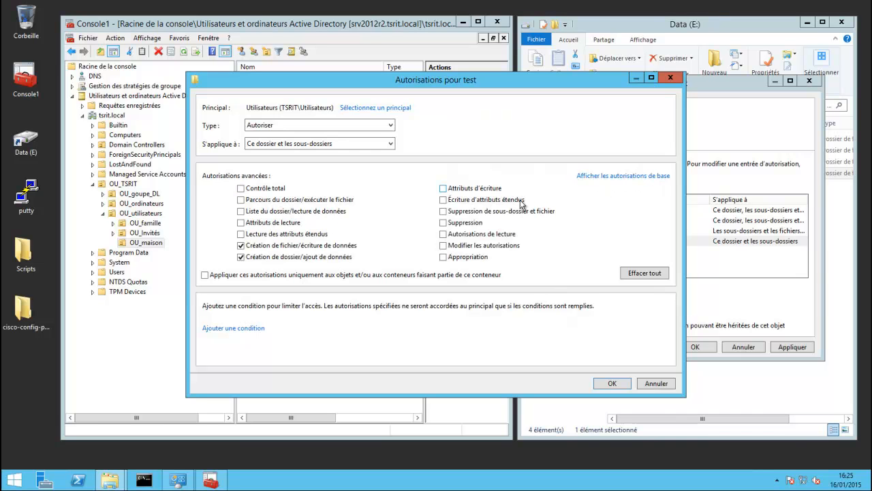
click(241, 245)
click(327, 145)
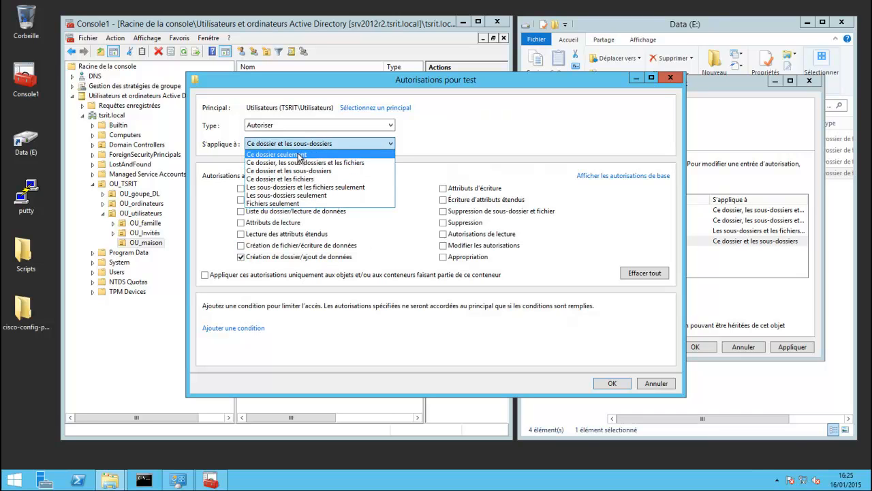
click(298, 154)
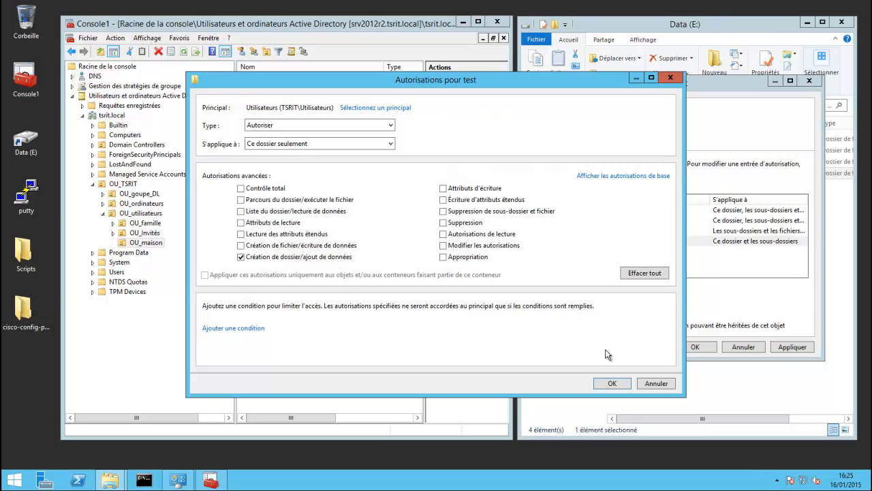
click(612, 383)
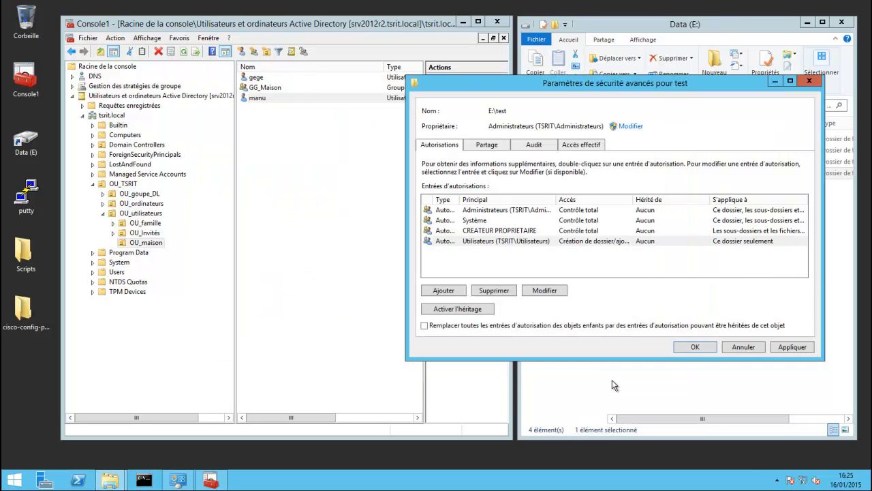
click(792, 347)
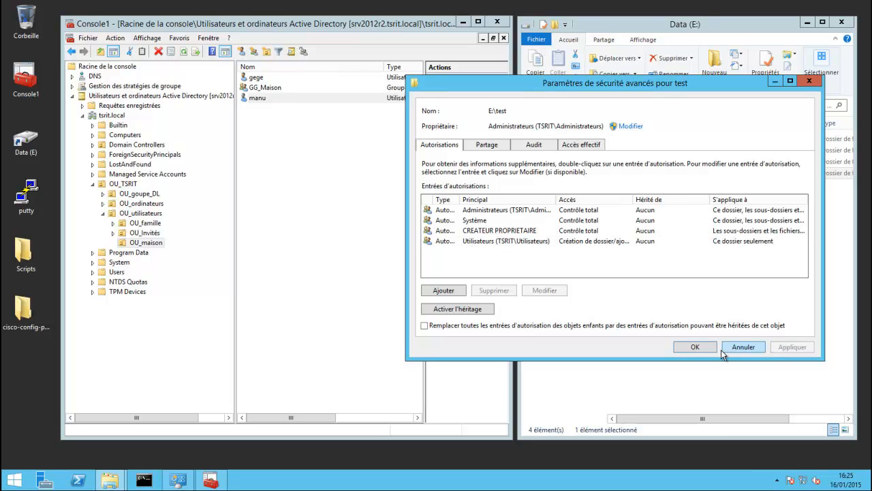
click(695, 348)
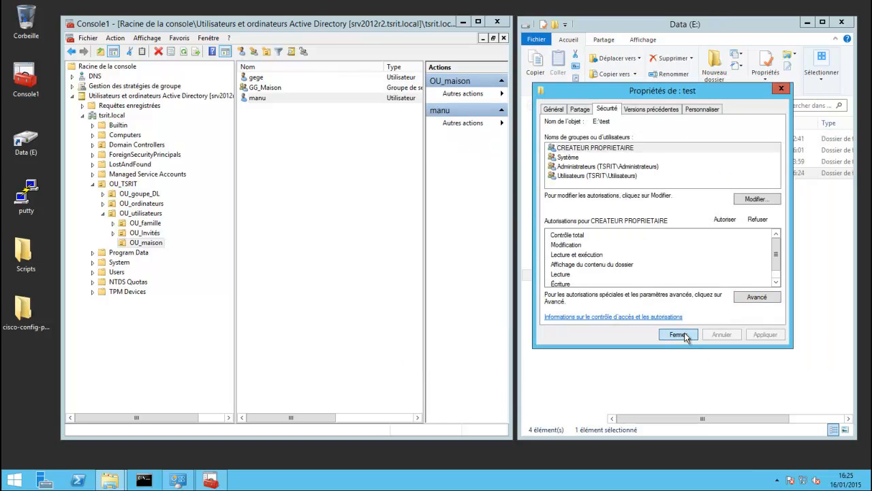
click(677, 334)
Reopen test's properties, select its network path \\SRV2012R2\test$, then close the dialog.
click(666, 266)
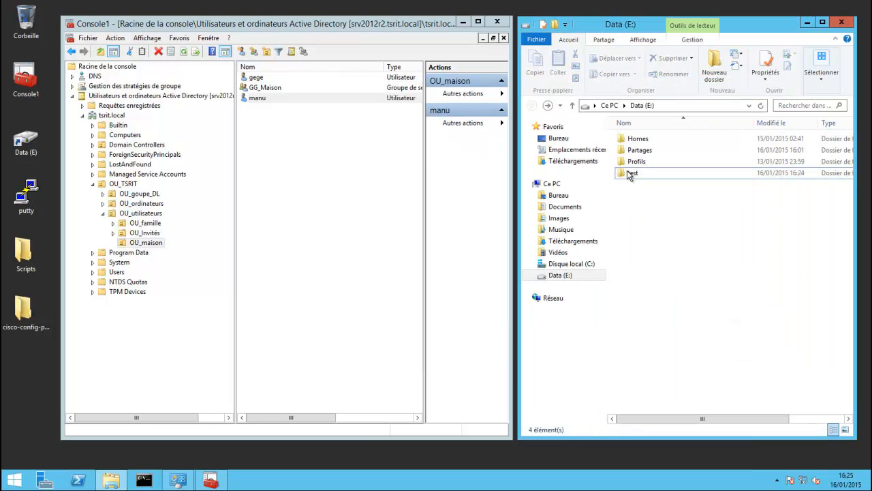
right_click(629, 175)
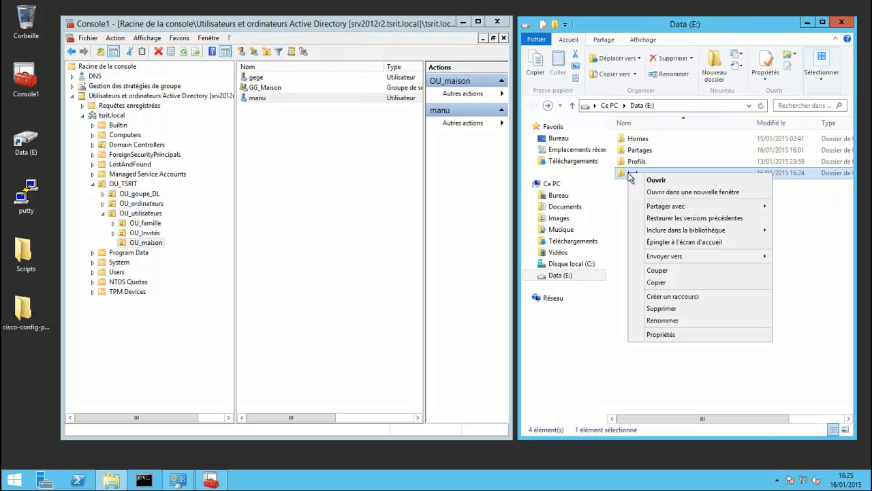
click(673, 334)
click(659, 200)
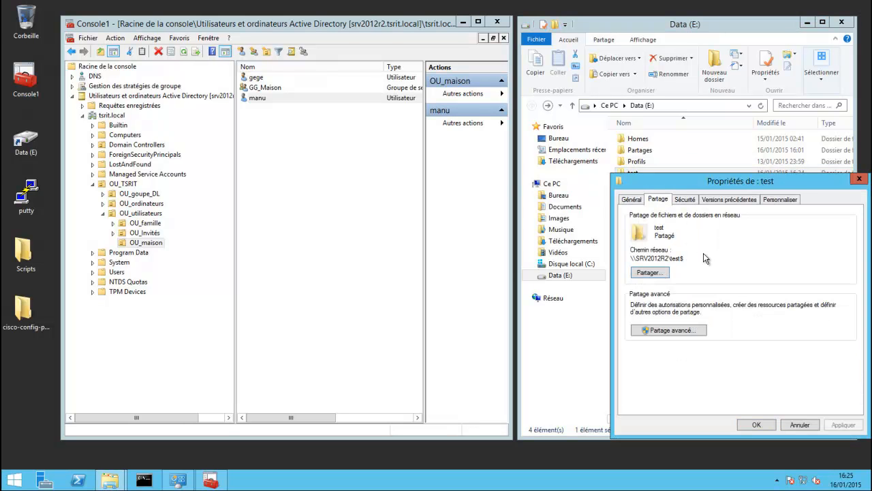
drag(687, 261, 628, 259)
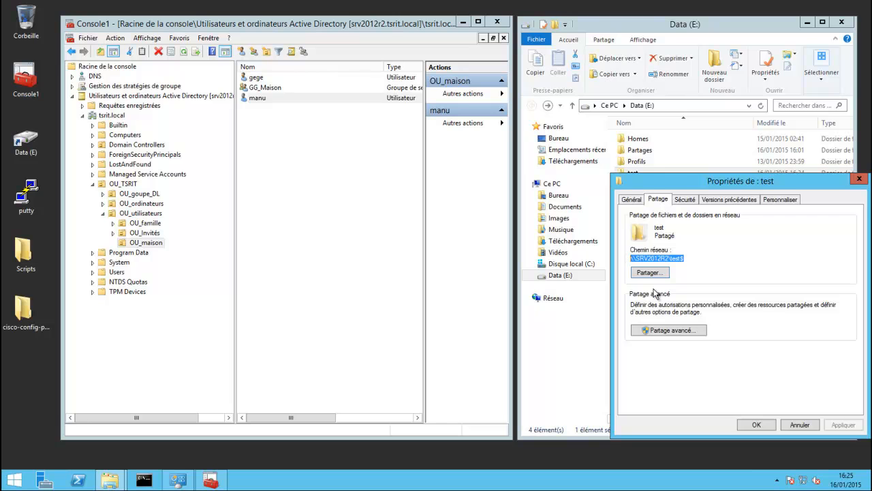
click(859, 181)
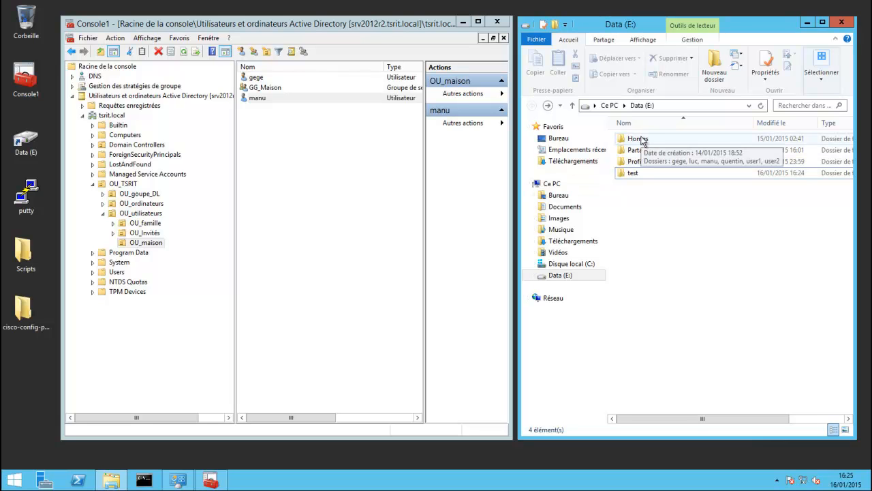
click(324, 209)
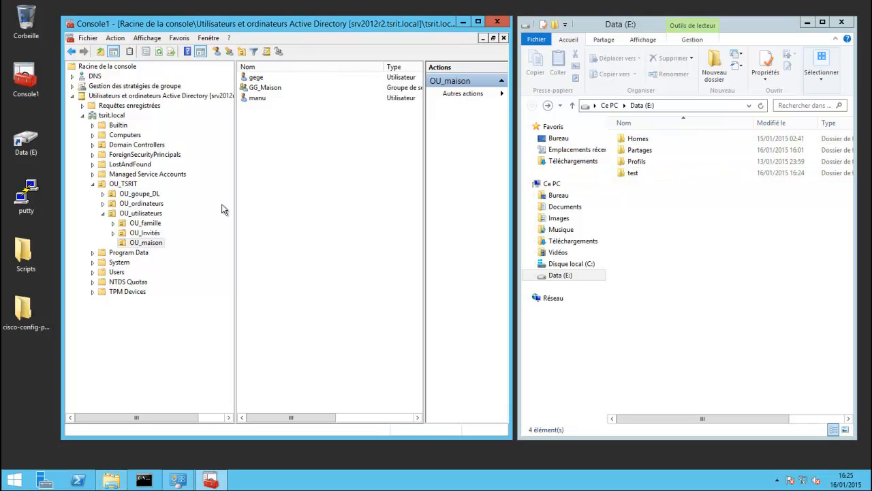
Expand tsrit.local down to OU_TSRIT in Group Policy Management and edit GPO_Redirection.
click(72, 95)
click(102, 89)
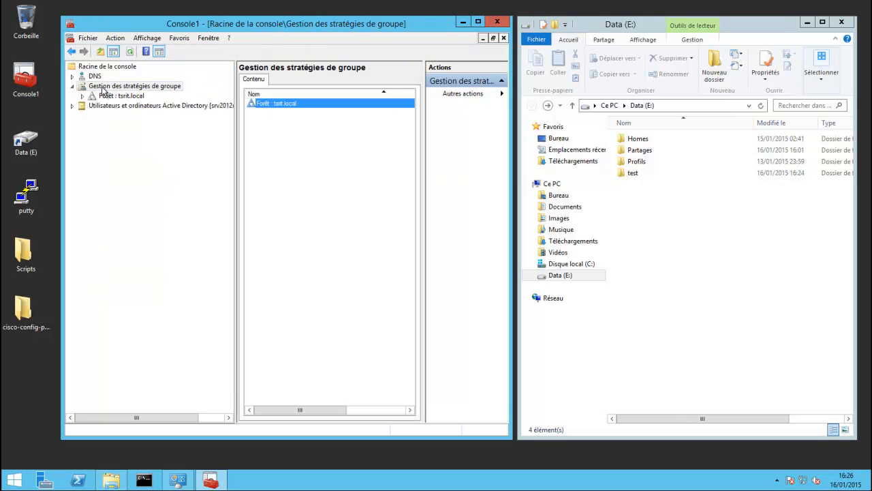
click(129, 96)
double_click(124, 106)
double_click(127, 116)
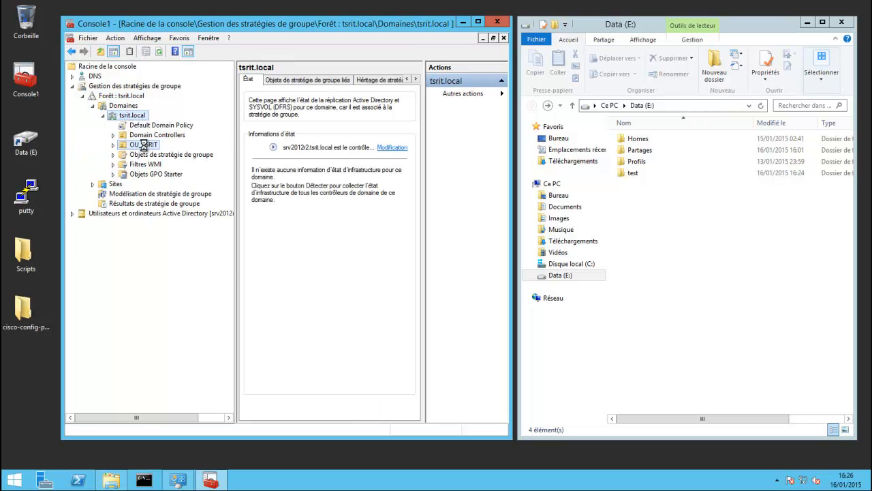
double_click(143, 145)
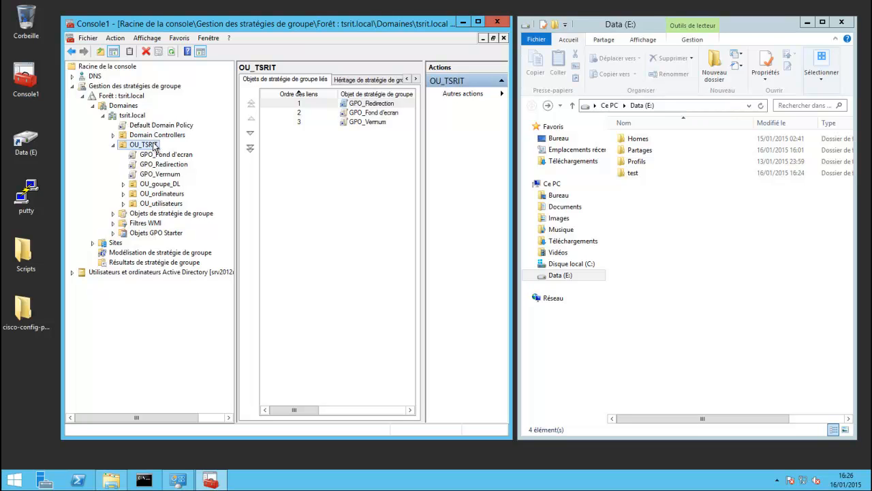
right_click(178, 168)
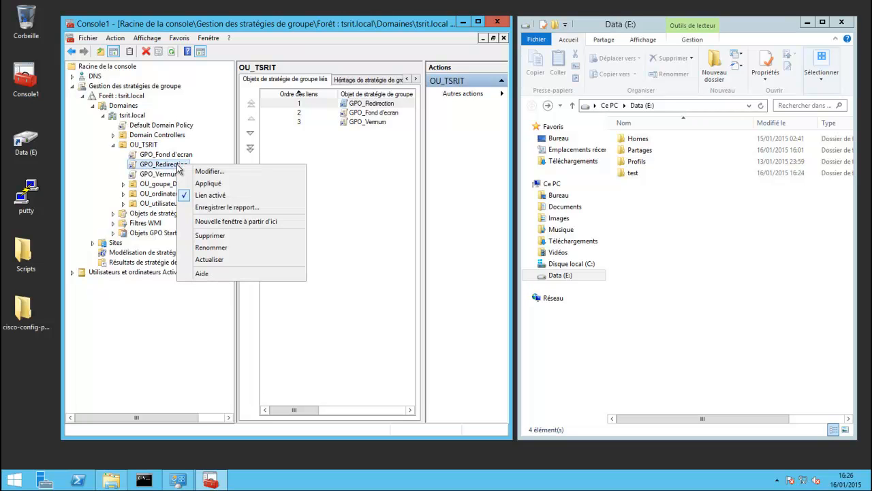
click(208, 172)
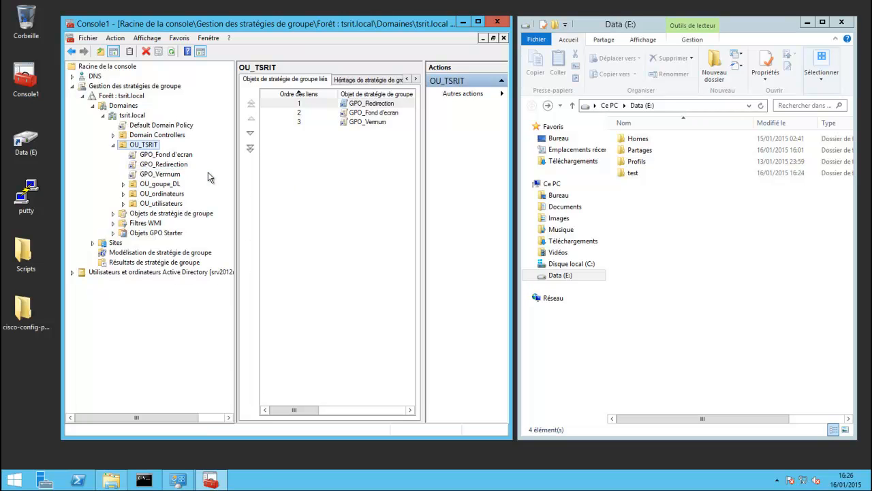
drag(172, 53, 458, 90)
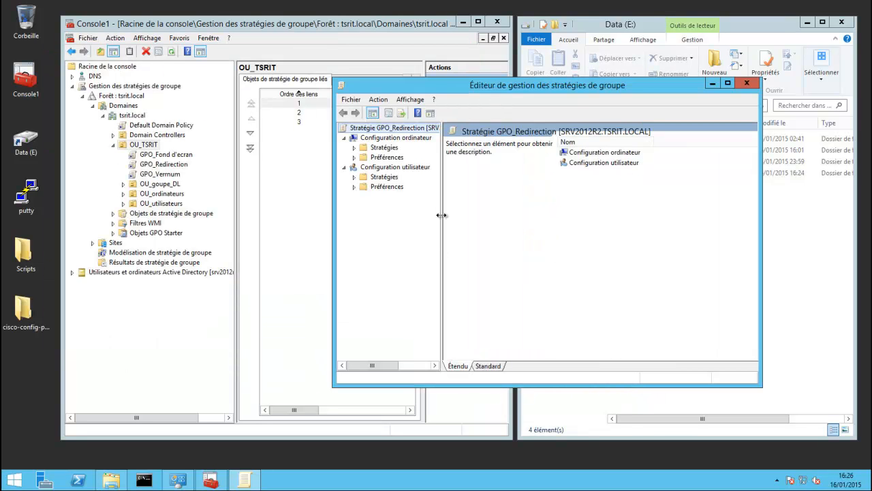
Navigate Configuration utilisateur > Stratégies > Paramètres Windows > Redirection de dossiers and open Documents.
double_click(422, 169)
double_click(422, 170)
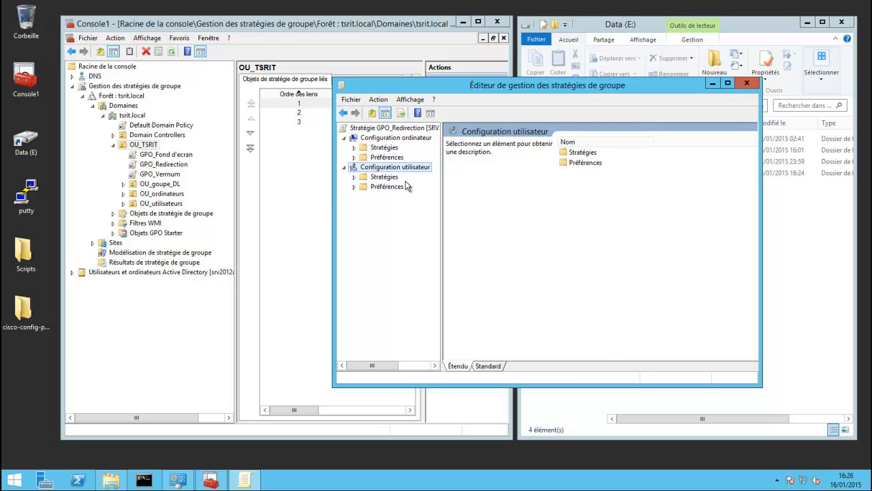
click(388, 179)
double_click(391, 180)
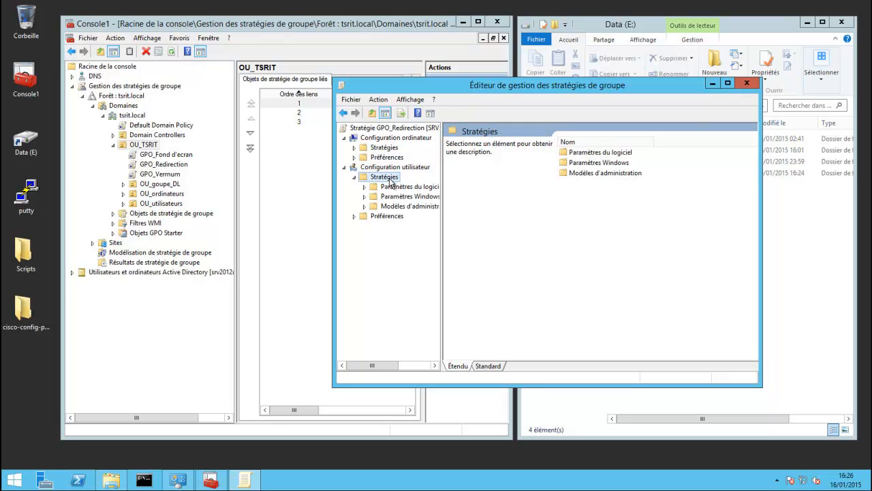
double_click(424, 198)
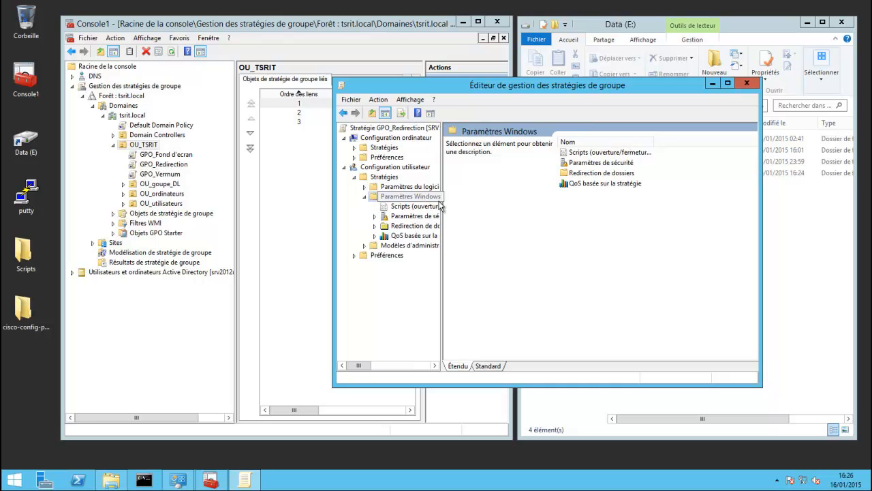
drag(442, 201, 483, 201)
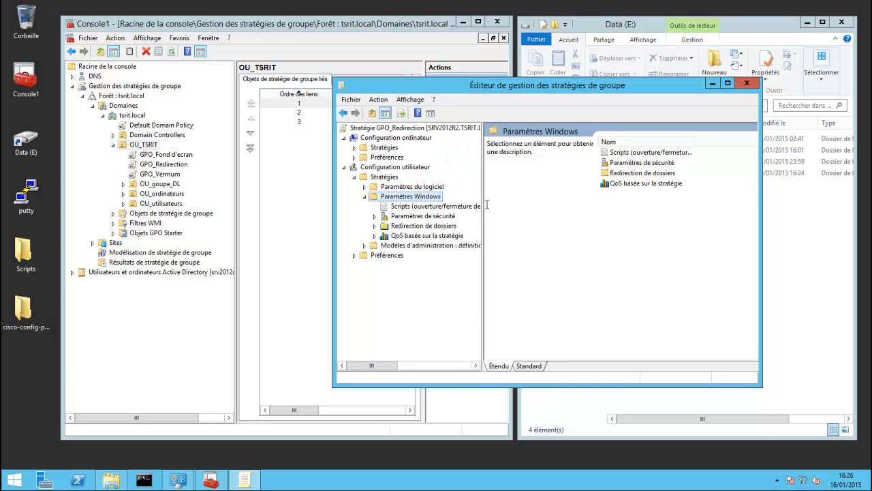
double_click(419, 227)
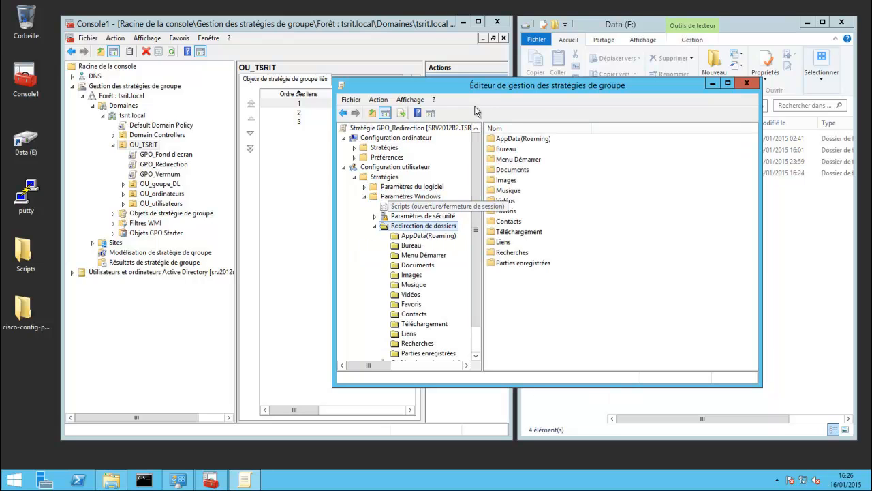
drag(479, 88, 445, 73)
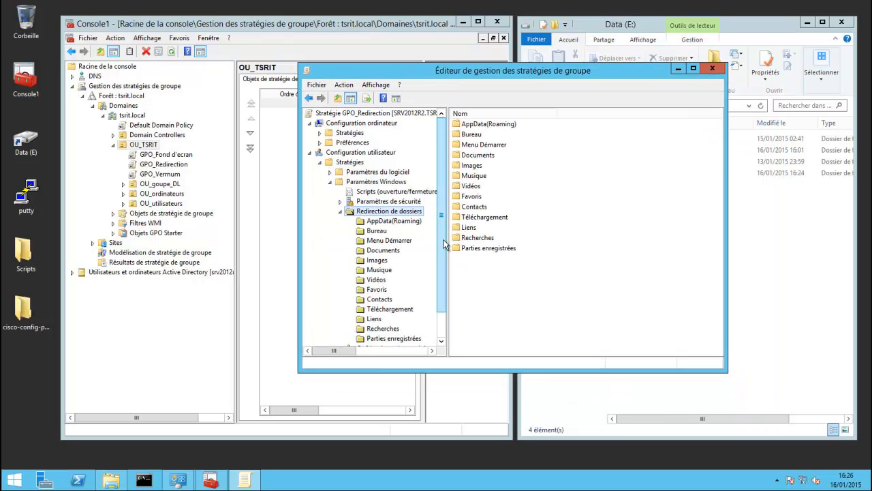
scroll(446, 247, down, 1)
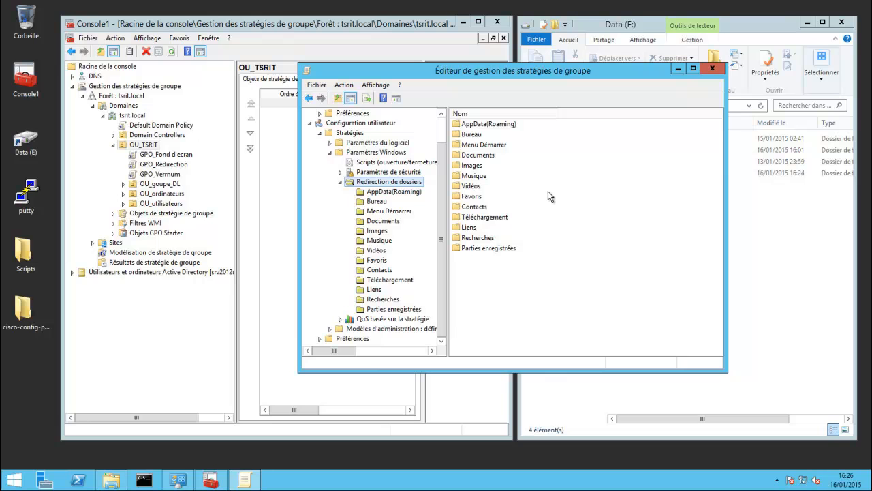
double_click(484, 156)
Redirect Documents (De base) to \\SRV2012R2\Homes$, with exclusive rights off and content moving on.
right_click(392, 222)
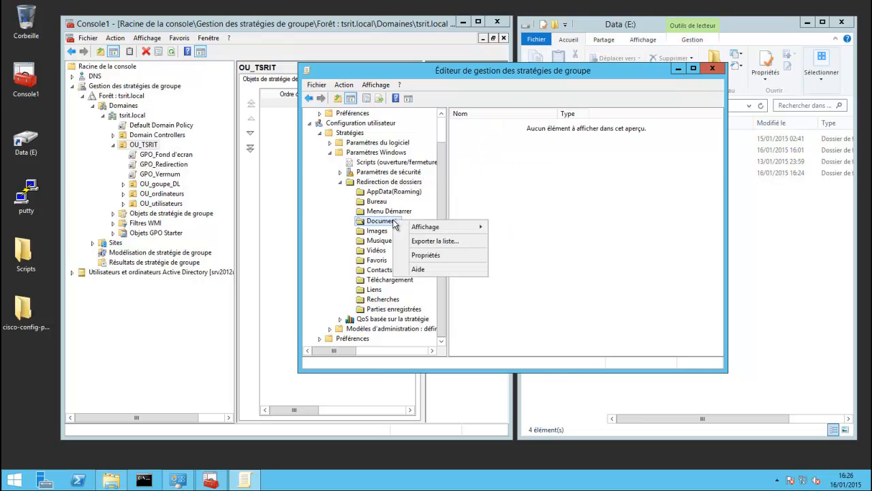
click(440, 257)
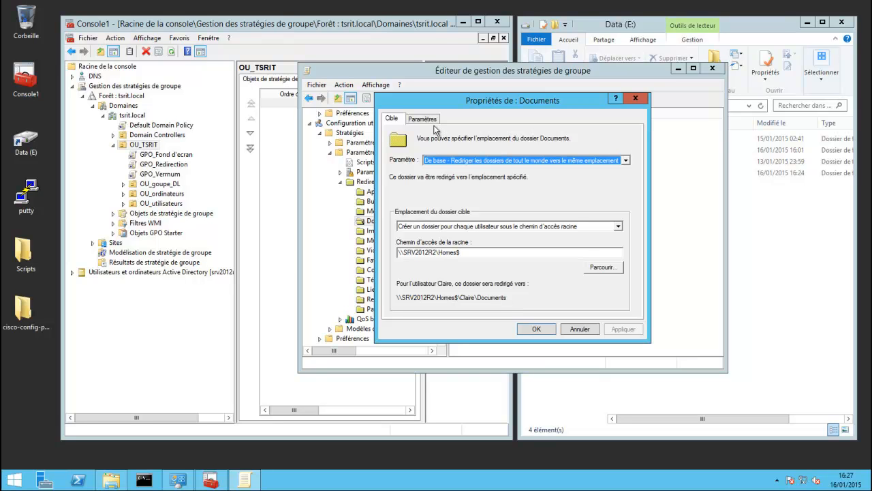
click(422, 120)
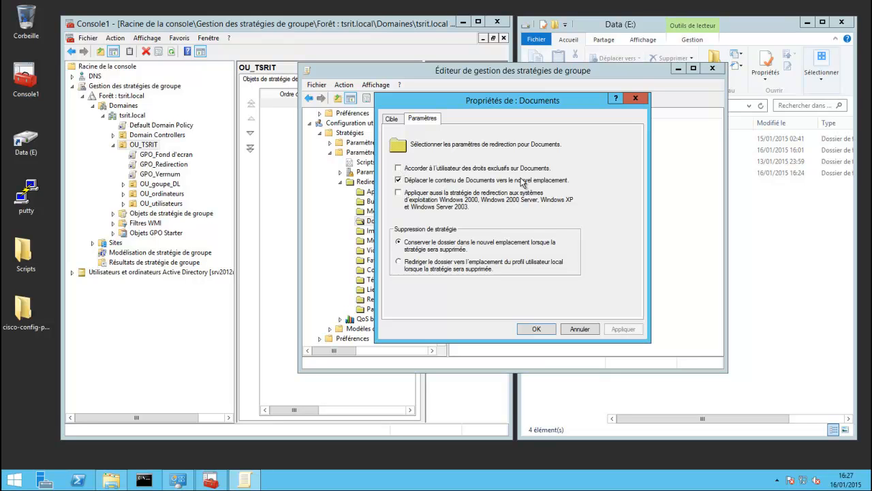
click(537, 329)
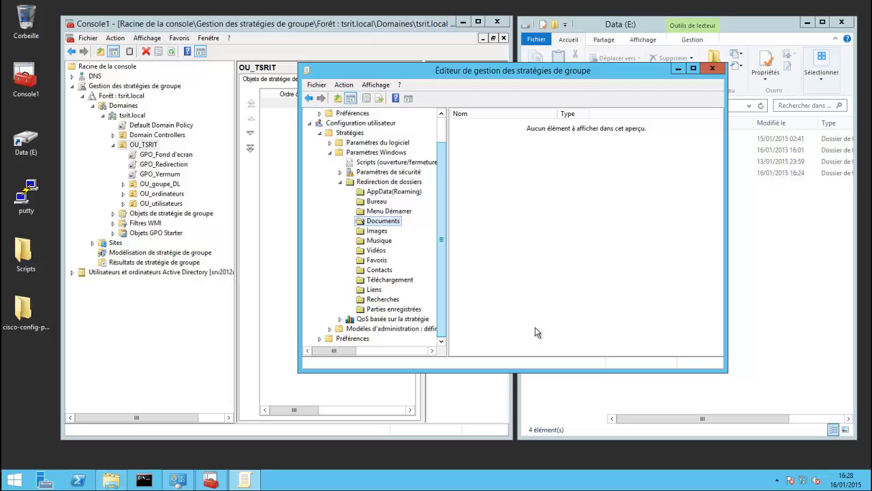
Close the policy editor, open Homes in Explorer, and browse AD to OU_utilisateurs > OU_Invités.
click(711, 70)
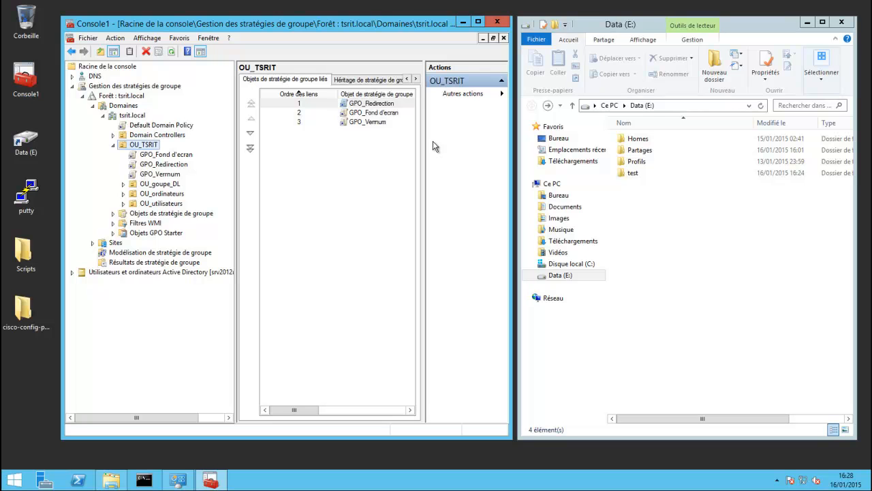
double_click(637, 140)
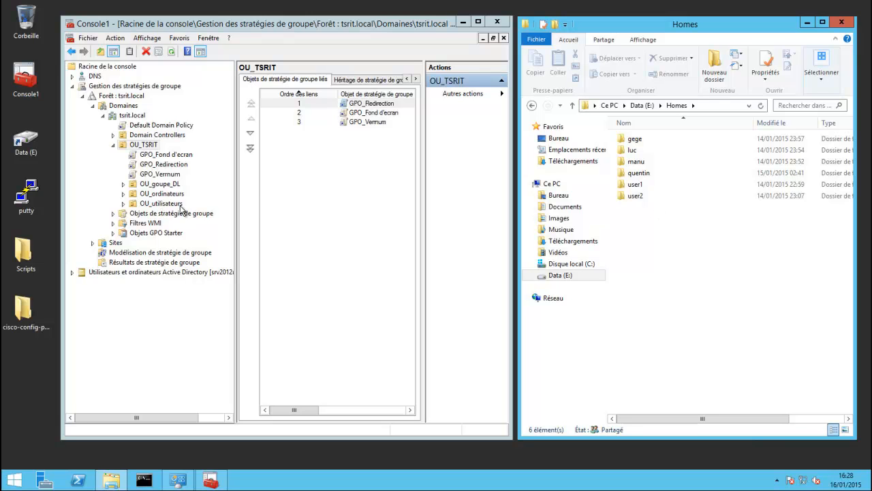
click(72, 87)
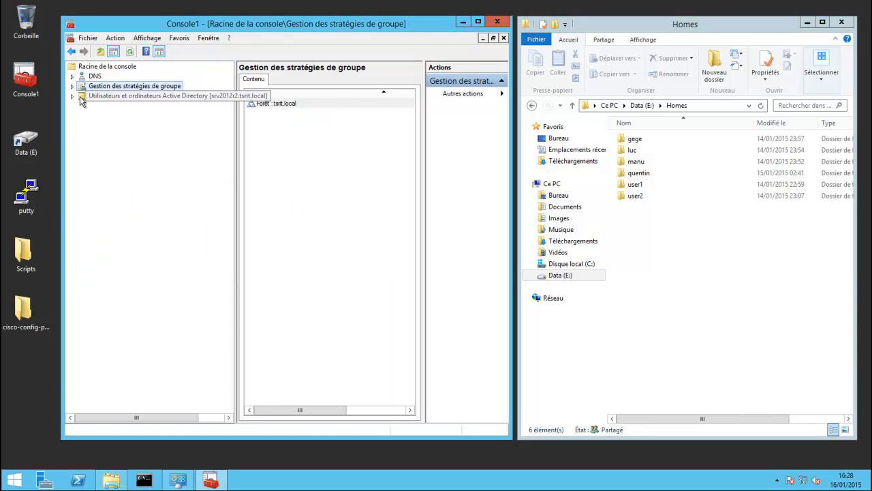
click(72, 96)
double_click(108, 116)
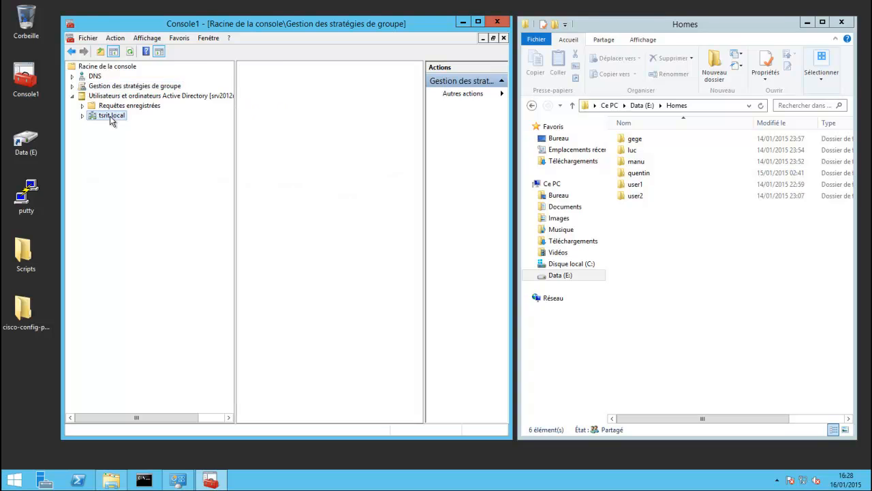
double_click(124, 184)
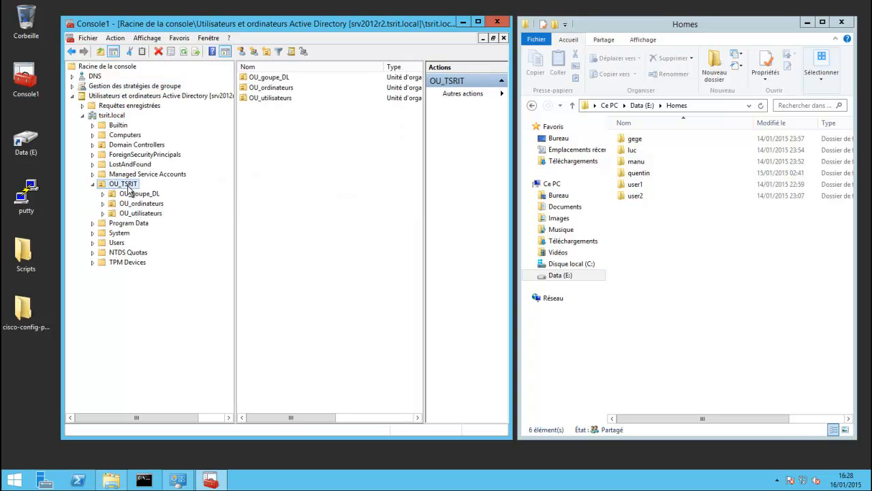
double_click(144, 213)
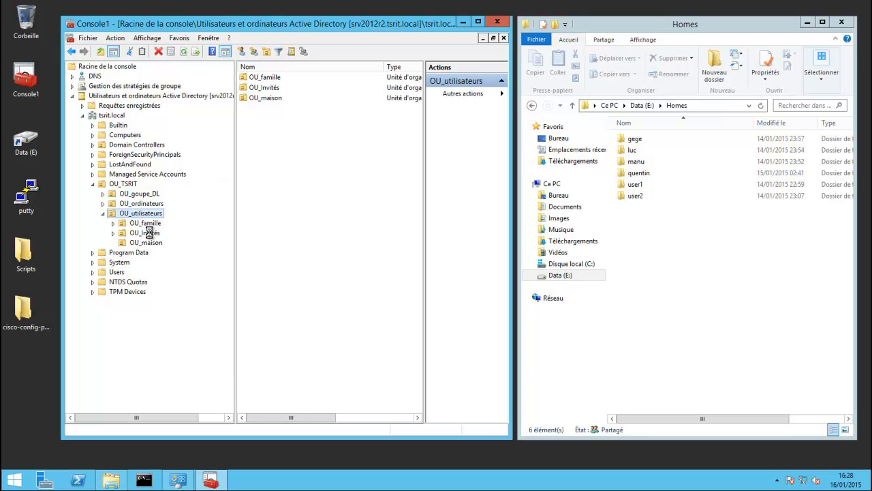
click(148, 233)
Start a new user in OU_Invités with first name and logon name user3.
right_click(260, 134)
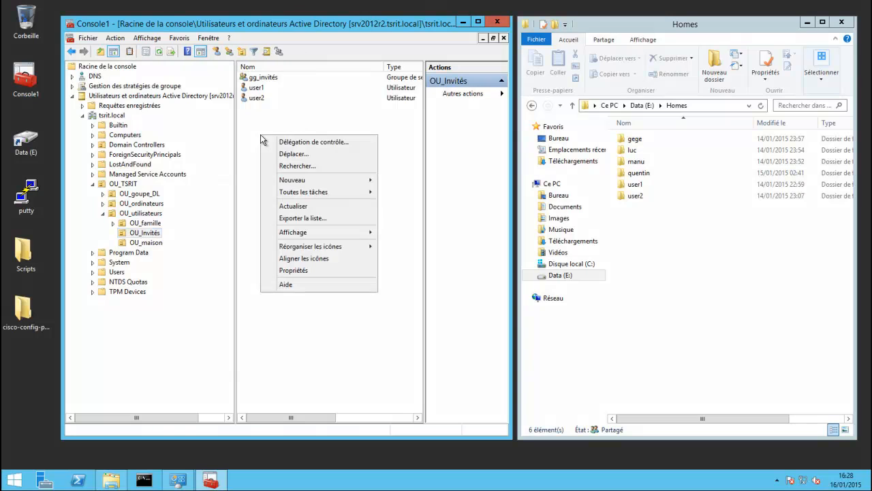
mouse_move(297, 180)
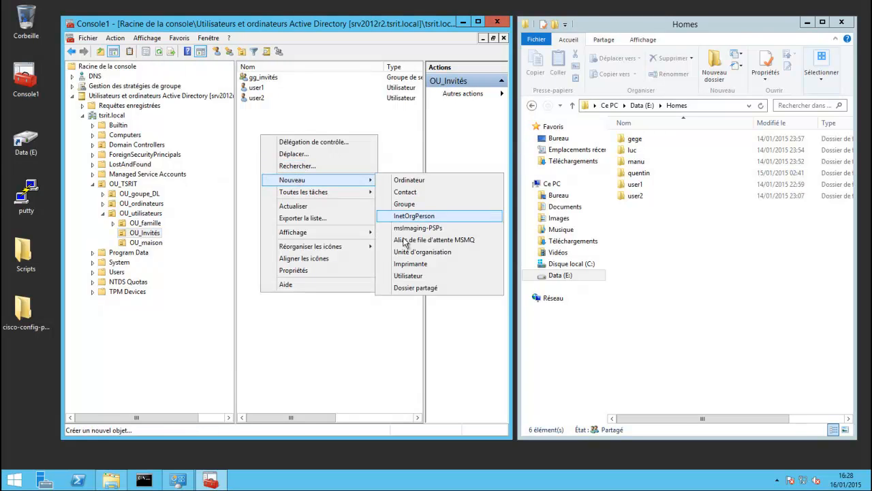
click(406, 277)
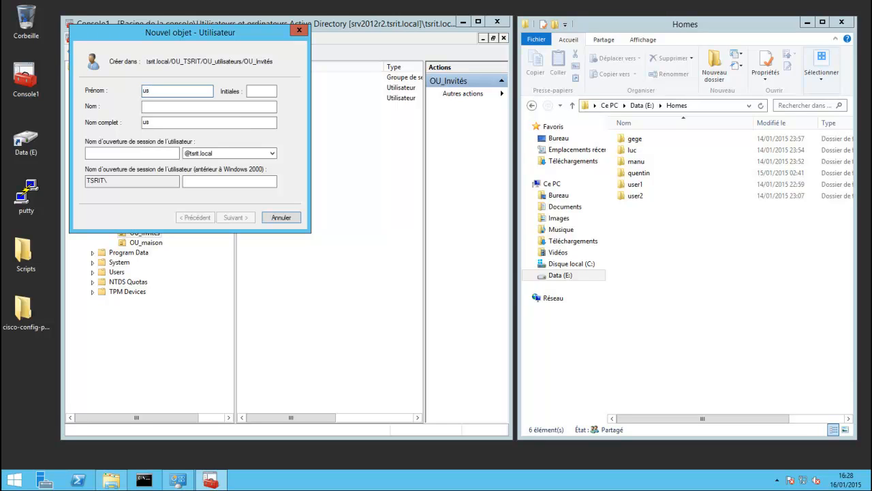
text(user3)
click(131, 153)
text(user3)
click(228, 218)
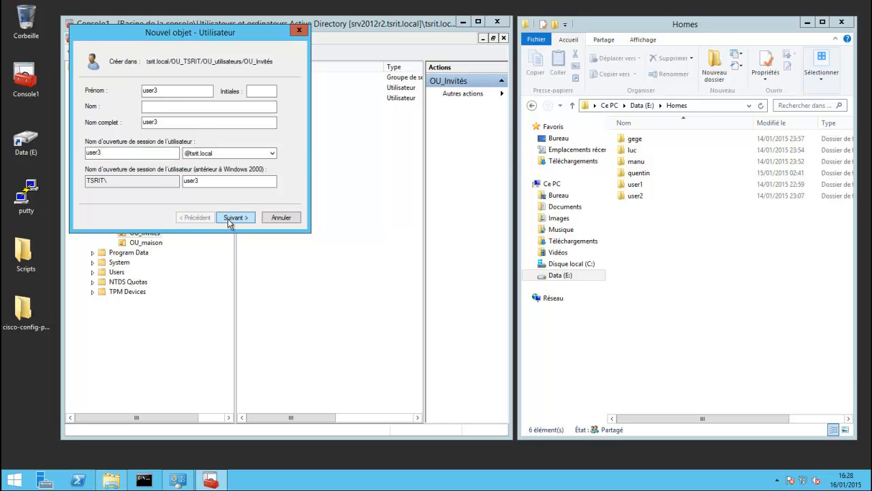
Set user3's password as unchangeable and never expiring, and enter the account password twice.
click(88, 125)
click(88, 139)
click(89, 152)
click(184, 92)
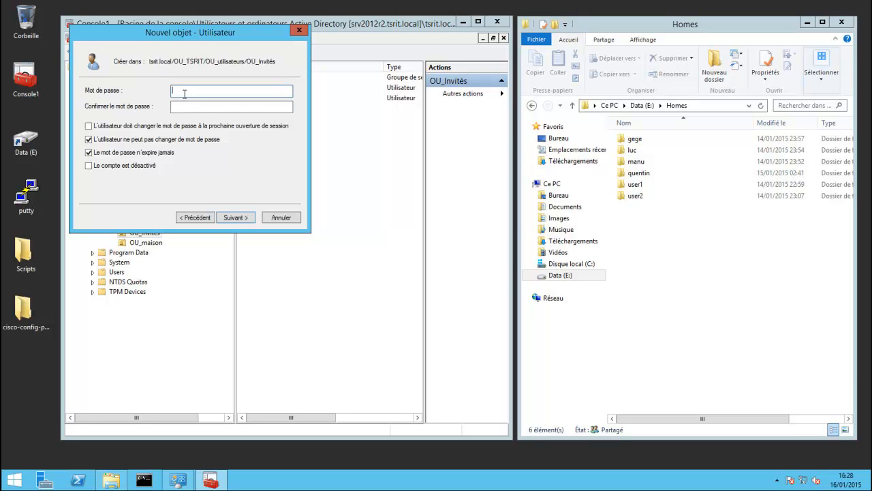
text(***)
key(Tab)
text(*******)
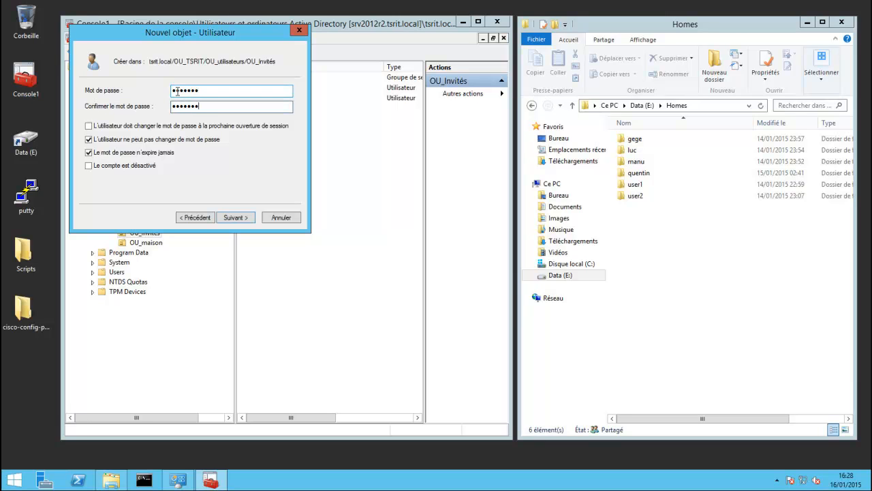
click(237, 218)
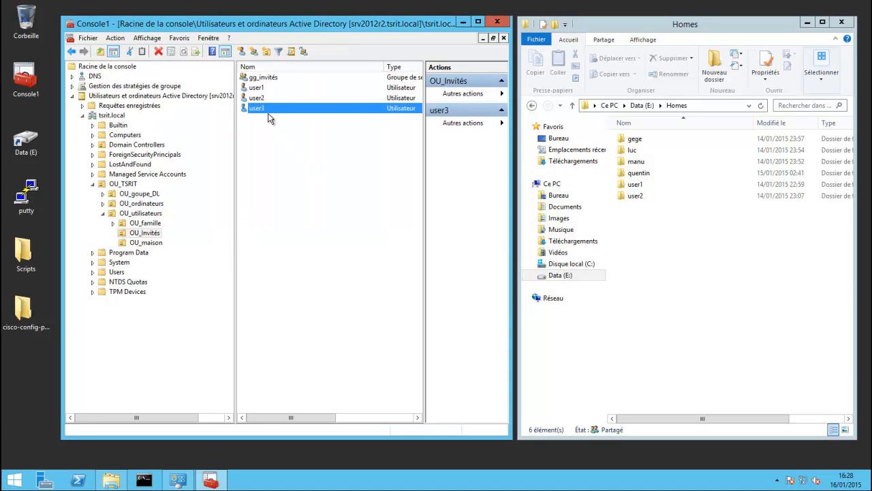
Add user1, user2 and user3 as members of gg_invités via a 'use' name search.
double_click(270, 79)
click(348, 126)
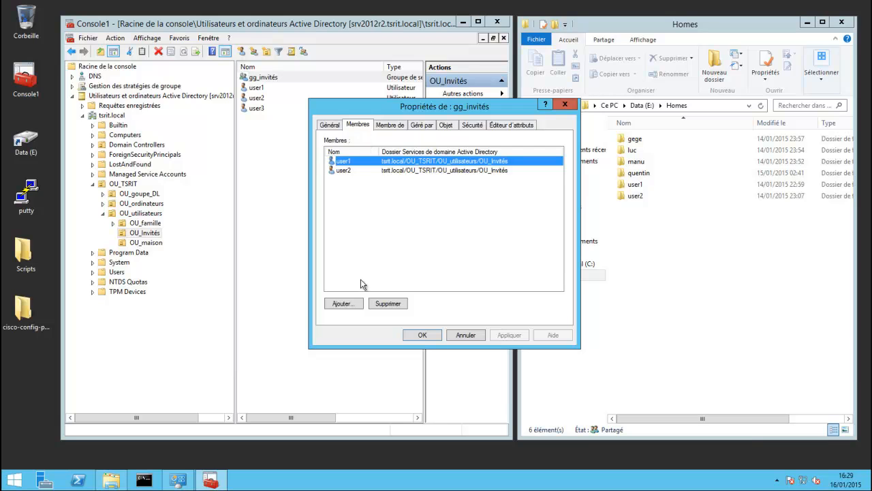
click(343, 303)
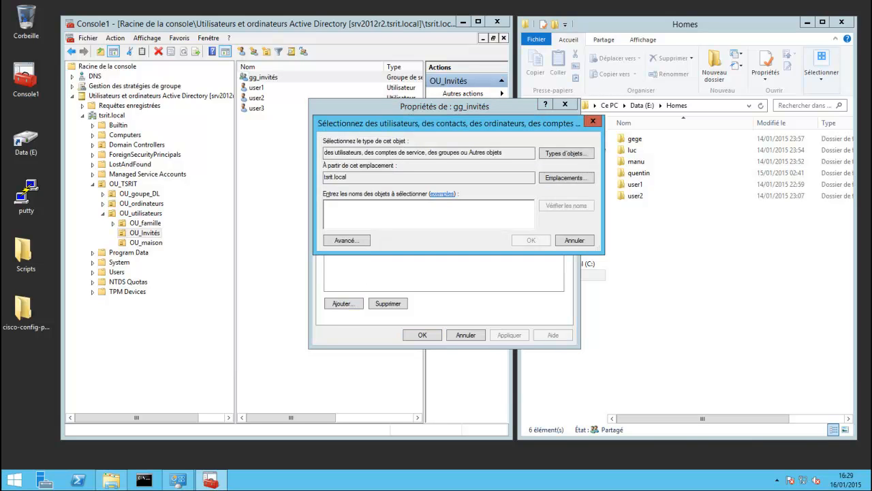
text(use)
key(Return)
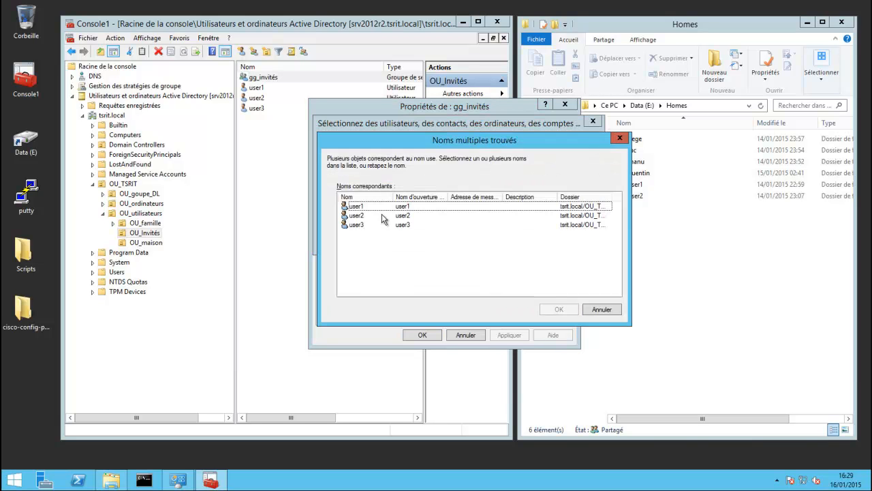
shift+click(356, 224)
key(Return)
key(Return)
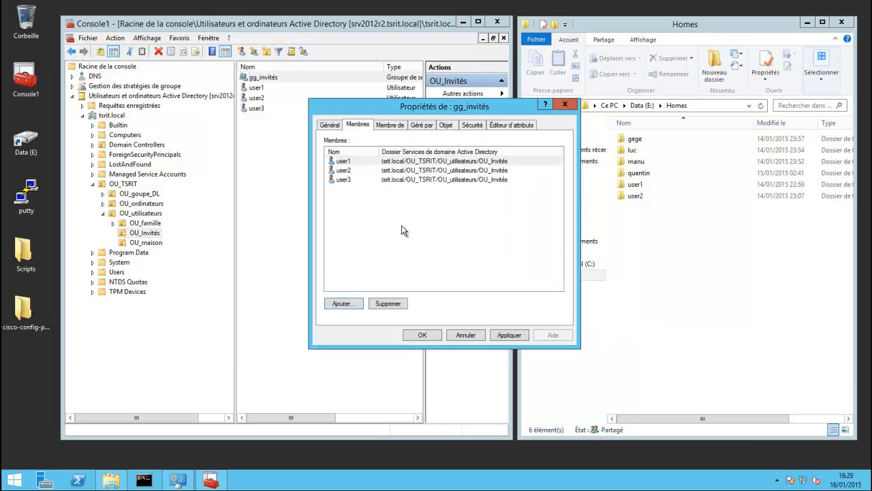
click(508, 335)
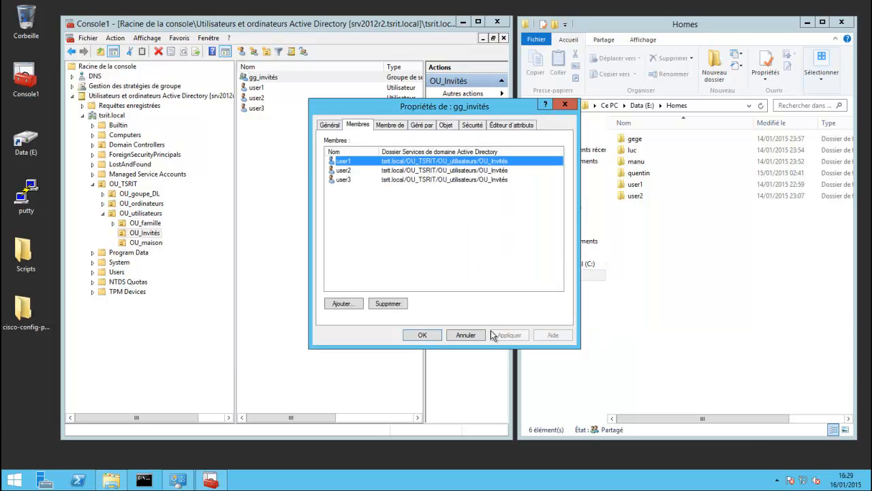
click(422, 334)
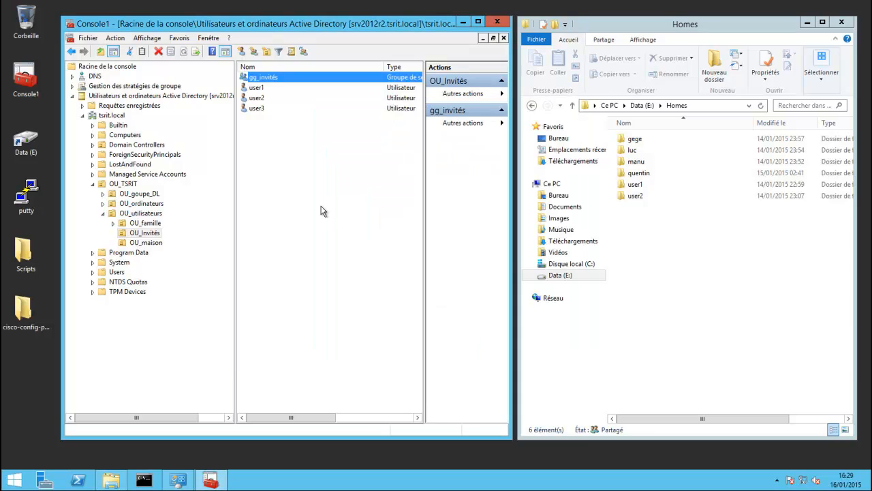
click(289, 145)
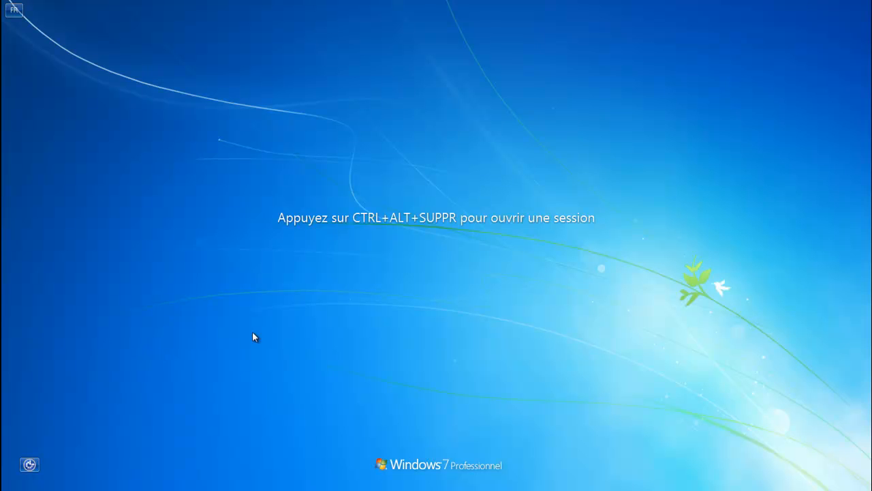
Log on to the Windows 7 client as user3 through Autre utilisateur with the account password.
key(ctrl+alt+Delete)
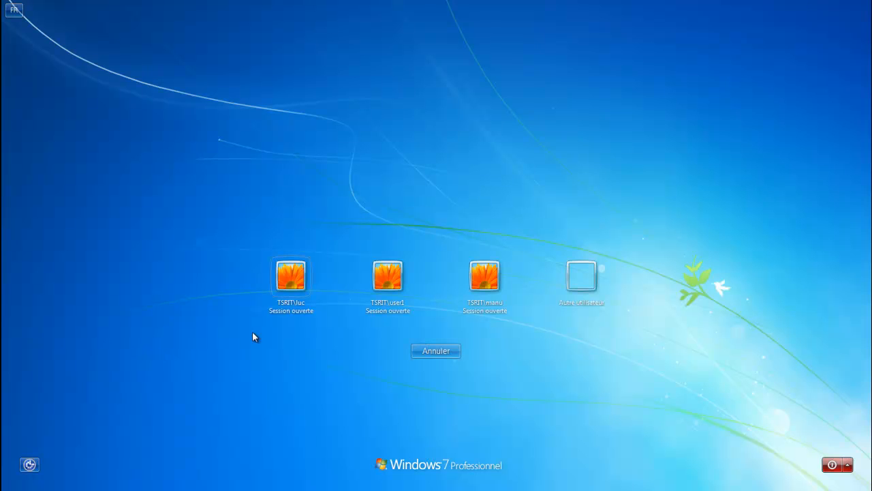
click(576, 279)
text(user3)
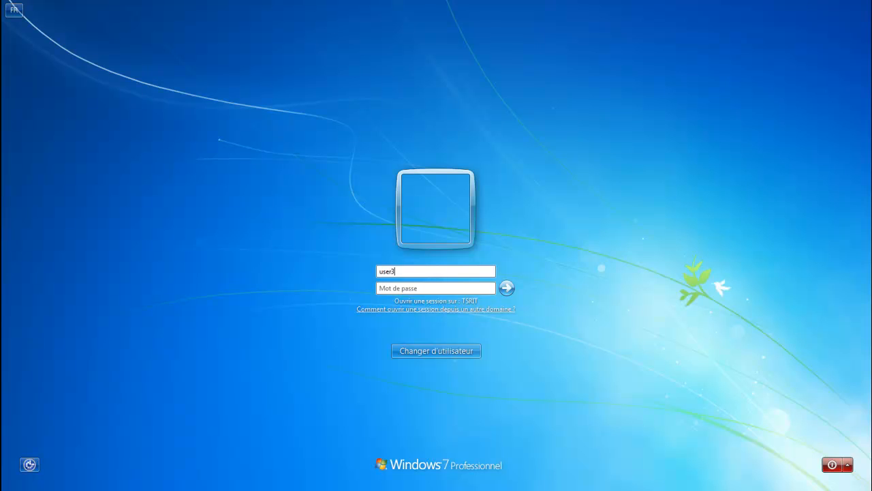
text(*******)
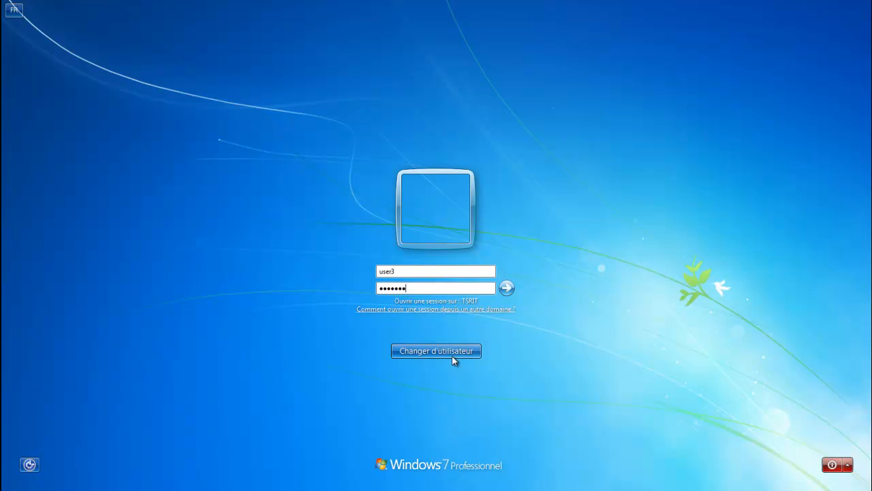
click(507, 288)
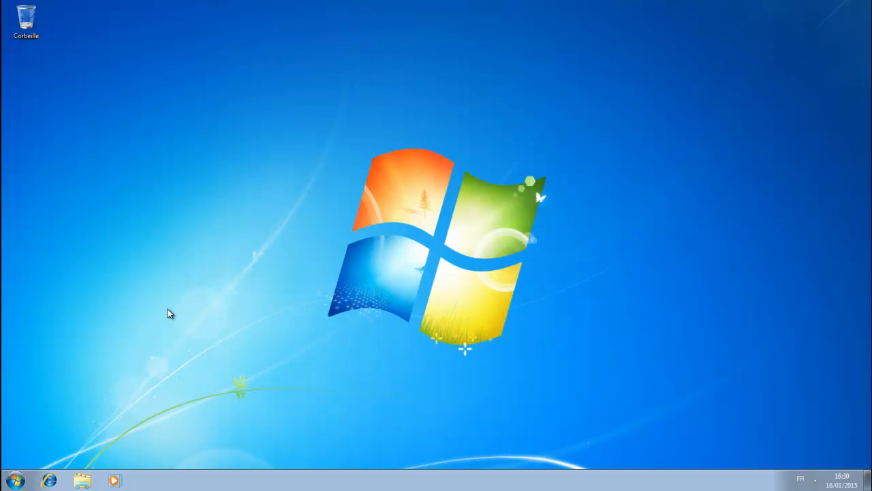
Open the Documents library through Computer from the Start menu.
click(14, 480)
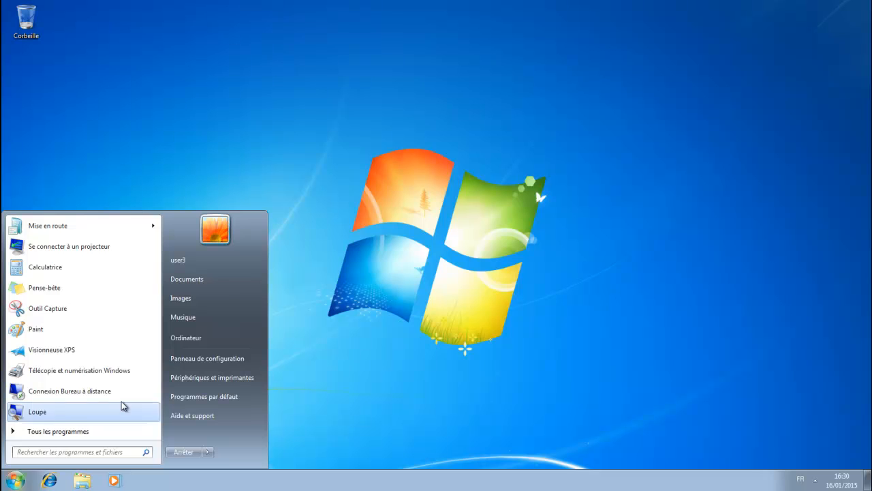
click(185, 338)
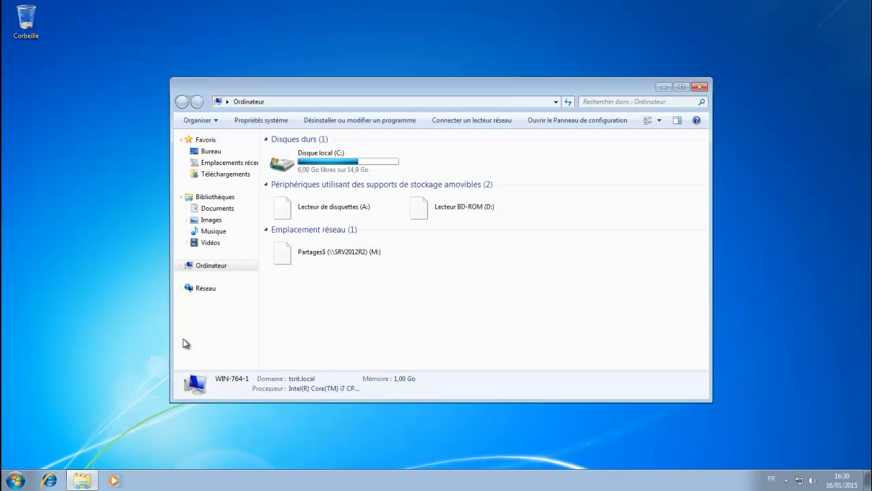
mouse_move(550, 87)
mouse_down()
mouse_move(507, 80)
mouse_move(557, 75)
mouse_up()
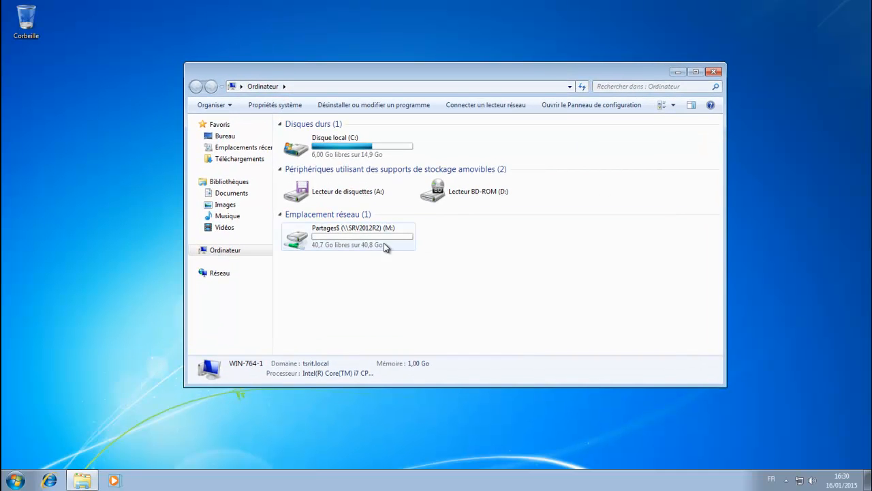
click(240, 195)
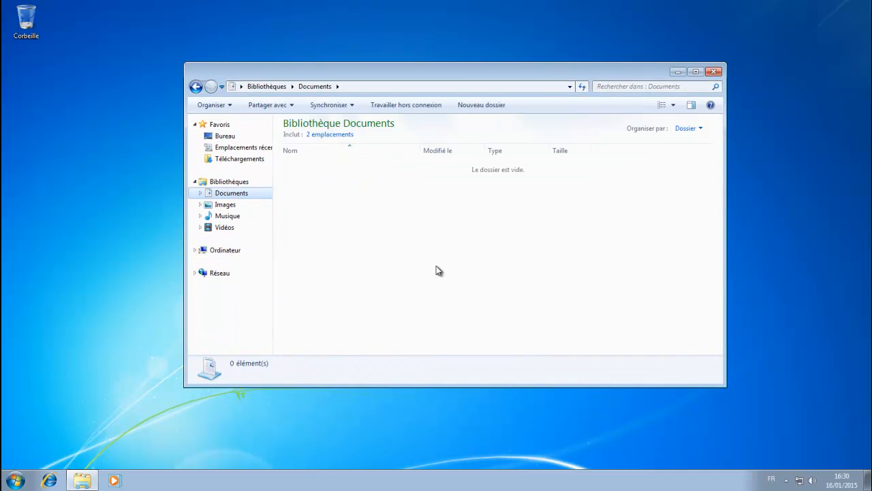
Create a new folder named 'test' in the Documents library.
right_click(340, 208)
mouse_move(400, 331)
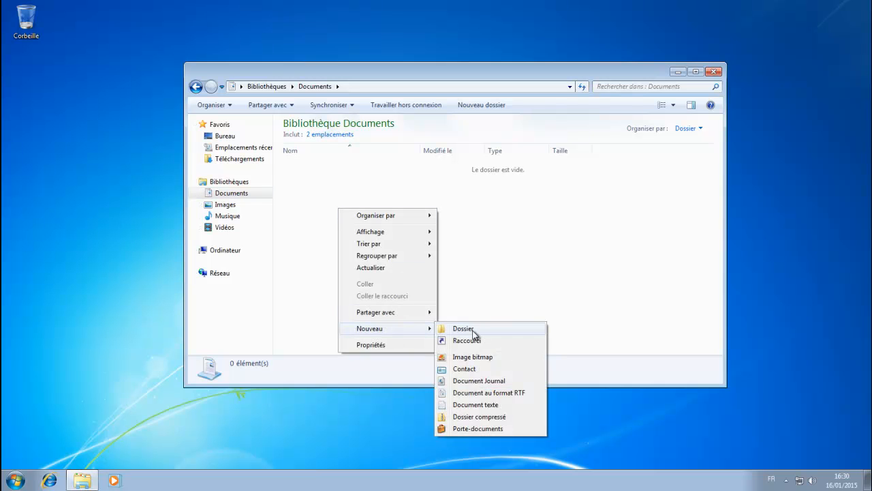
click(464, 329)
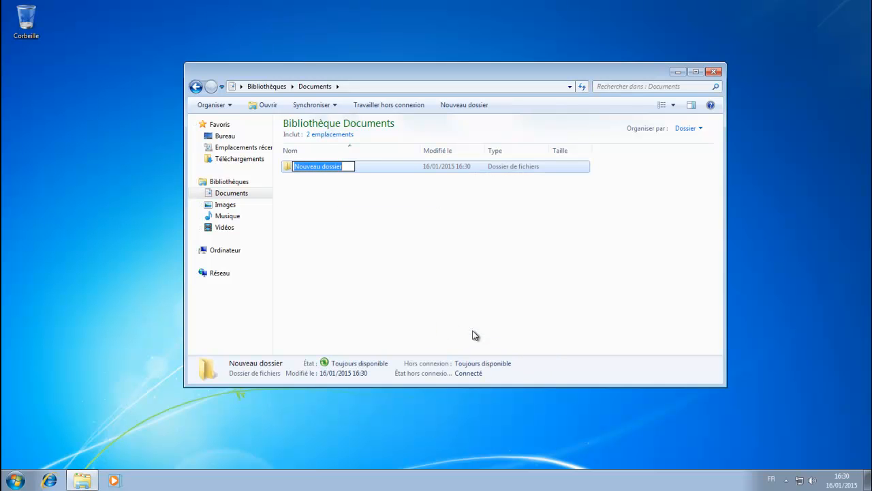
text(test)
key(Return)
click(453, 278)
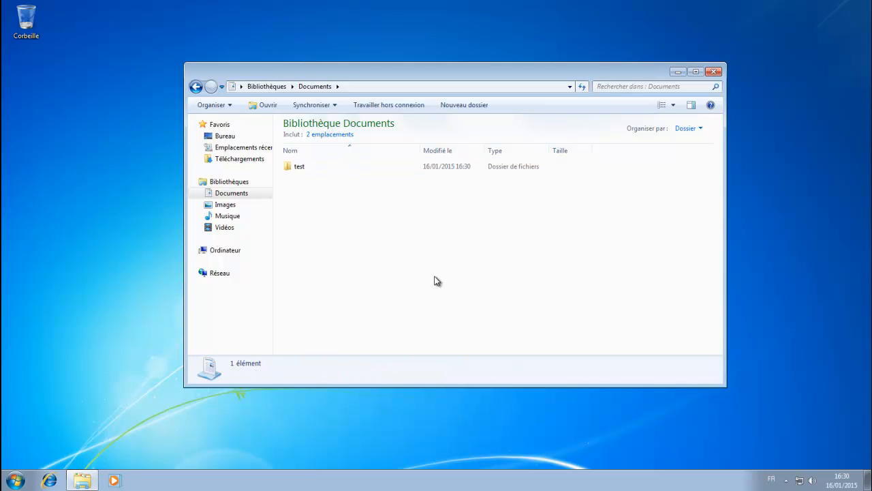
Check the Documents library properties to confirm its location on the SRV2012R2 Homes$ share.
right_click(242, 197)
click(302, 339)
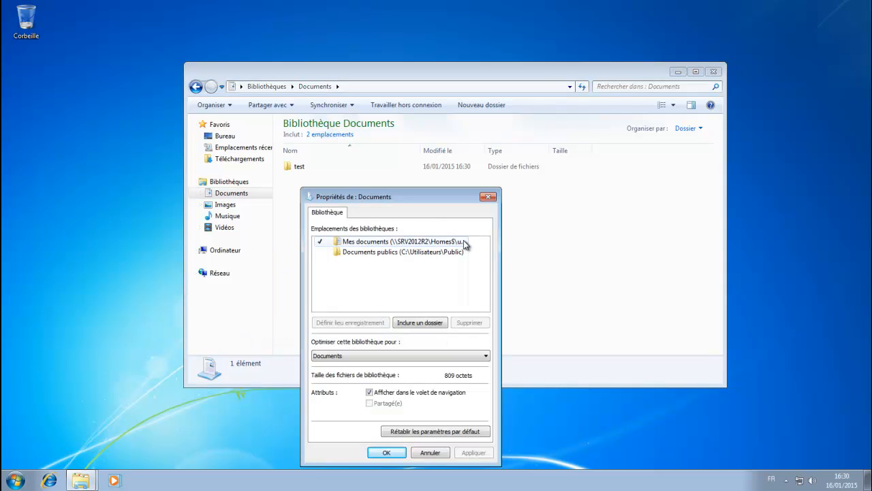
click(385, 454)
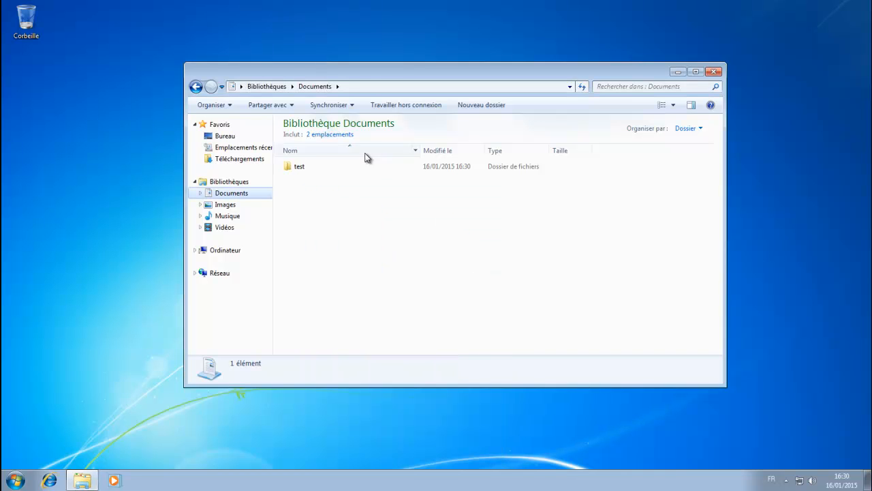
click(157, 0)
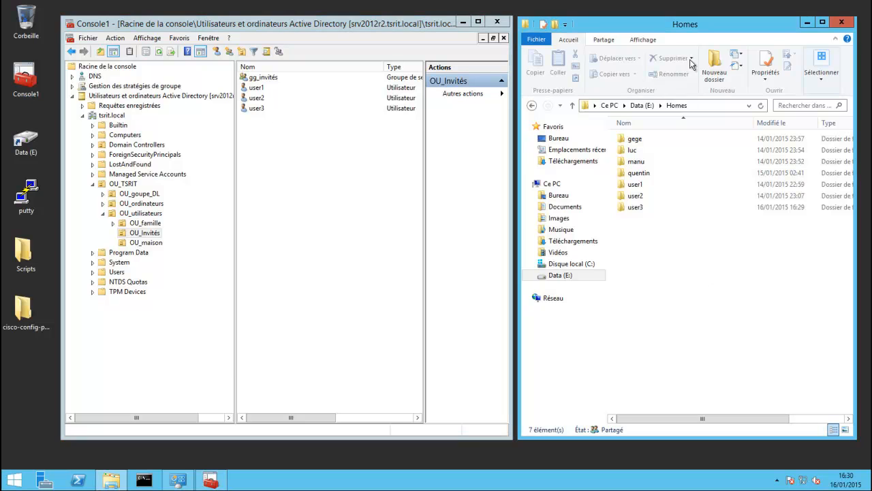
Open E:\Homes\user3\Documents on the server to find the test folder.
double_click(637, 208)
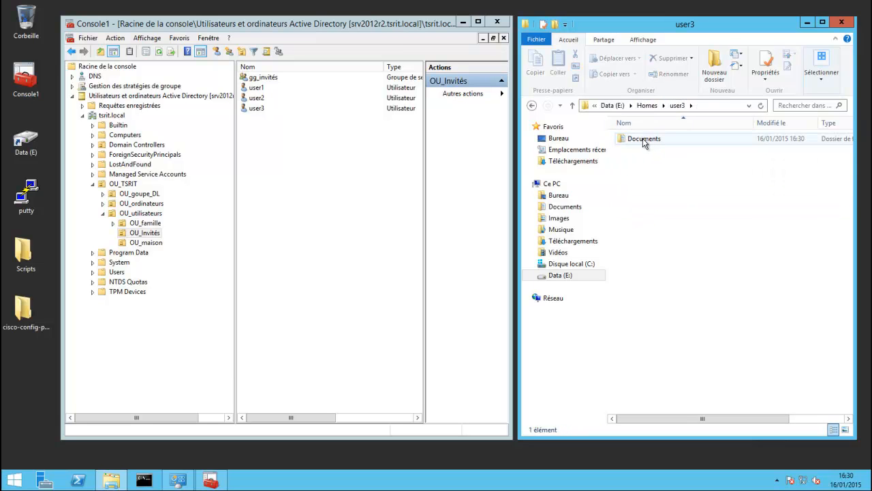
double_click(647, 138)
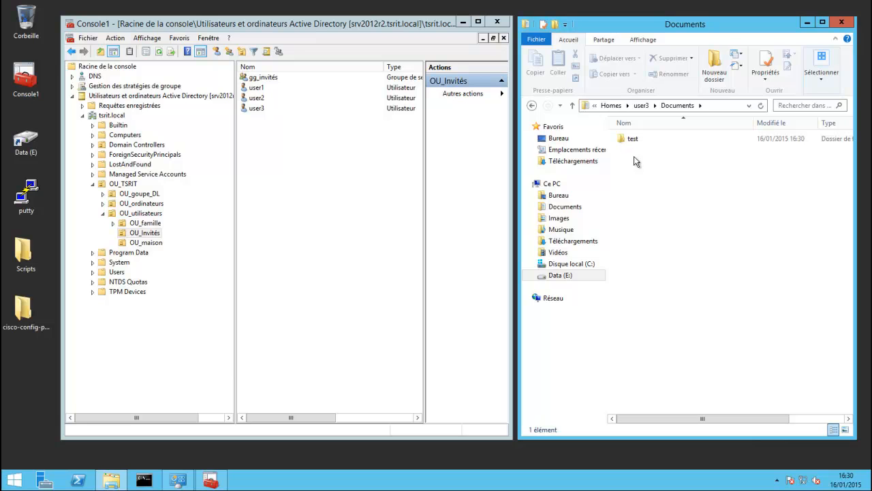